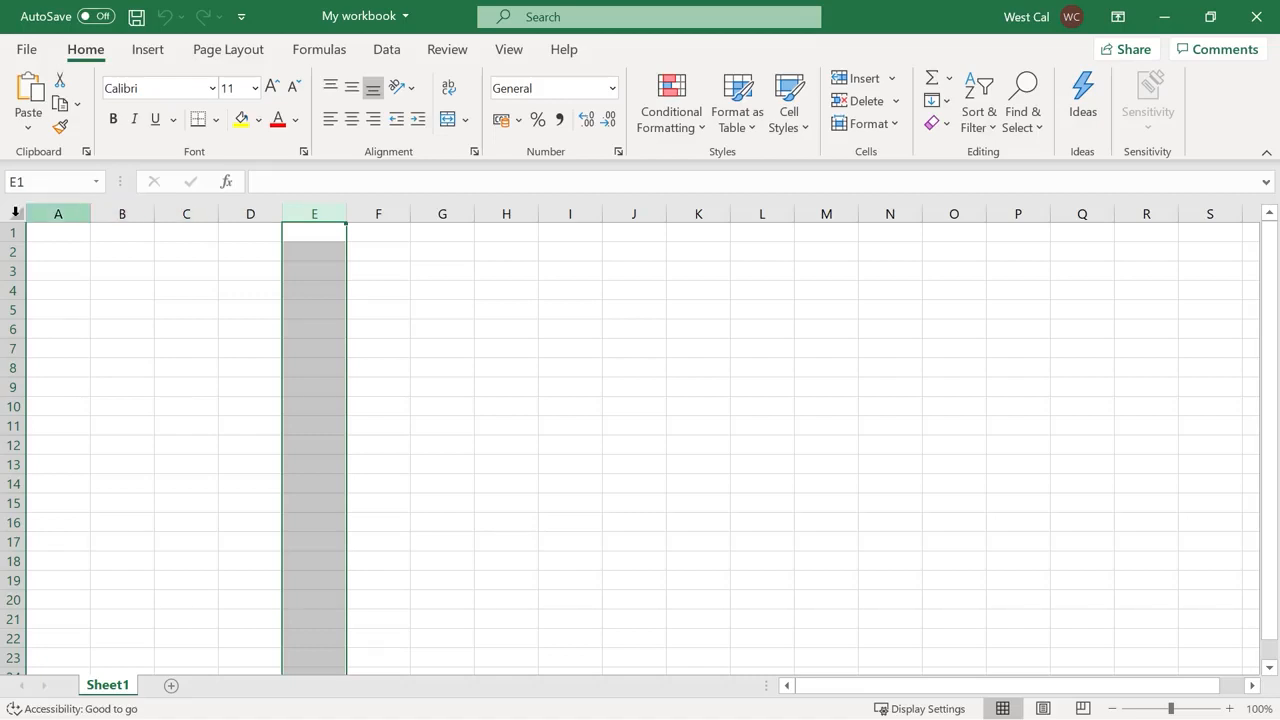
Select the entire blank worksheet, and after that a rectangular block of cells starting at B3
{"action": "left_click", "coordinate": [16, 215]}
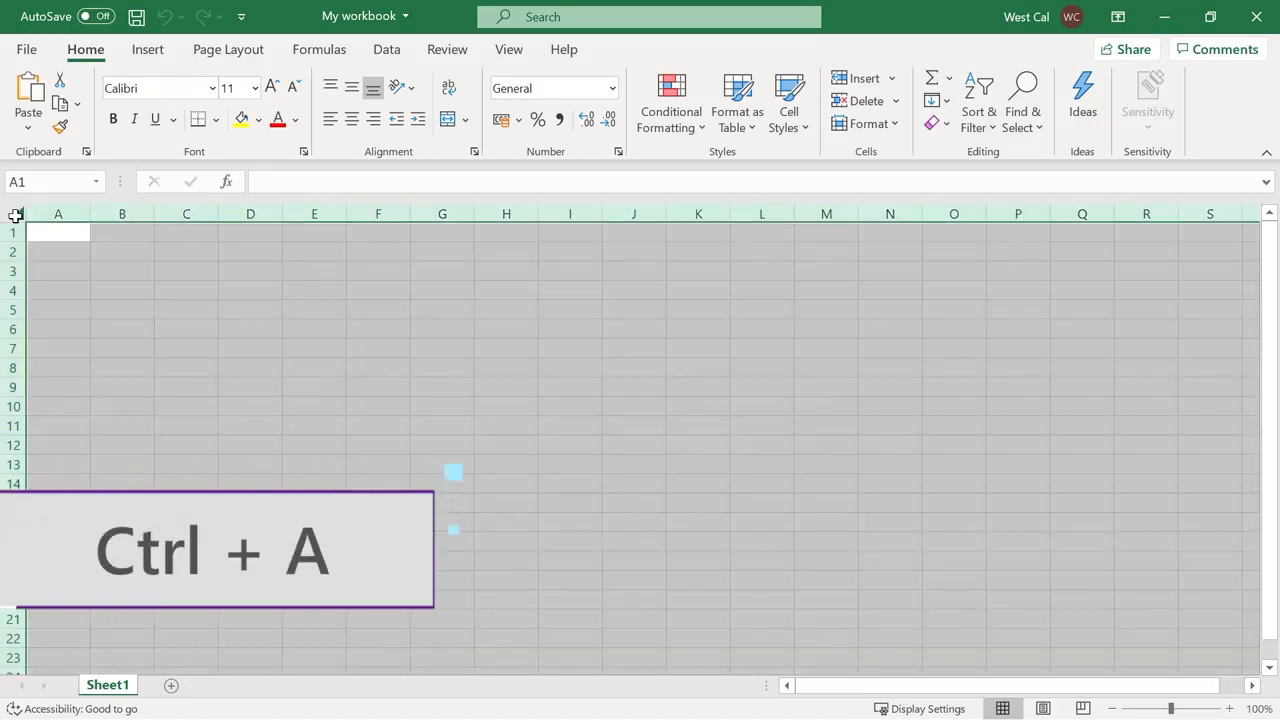
{"action": "left_click", "coordinate": [133, 277]}
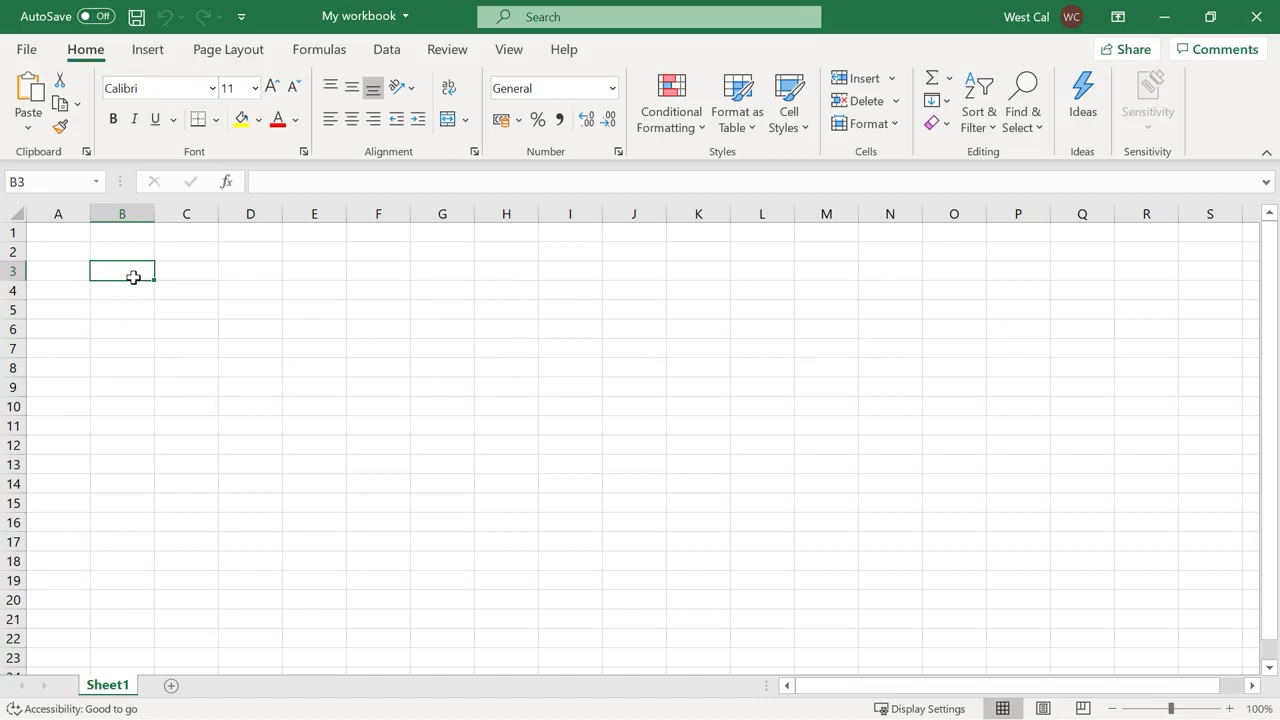
{"action": "left_click_drag", "start_coordinate": [133, 277], "coordinate": [726, 463]}
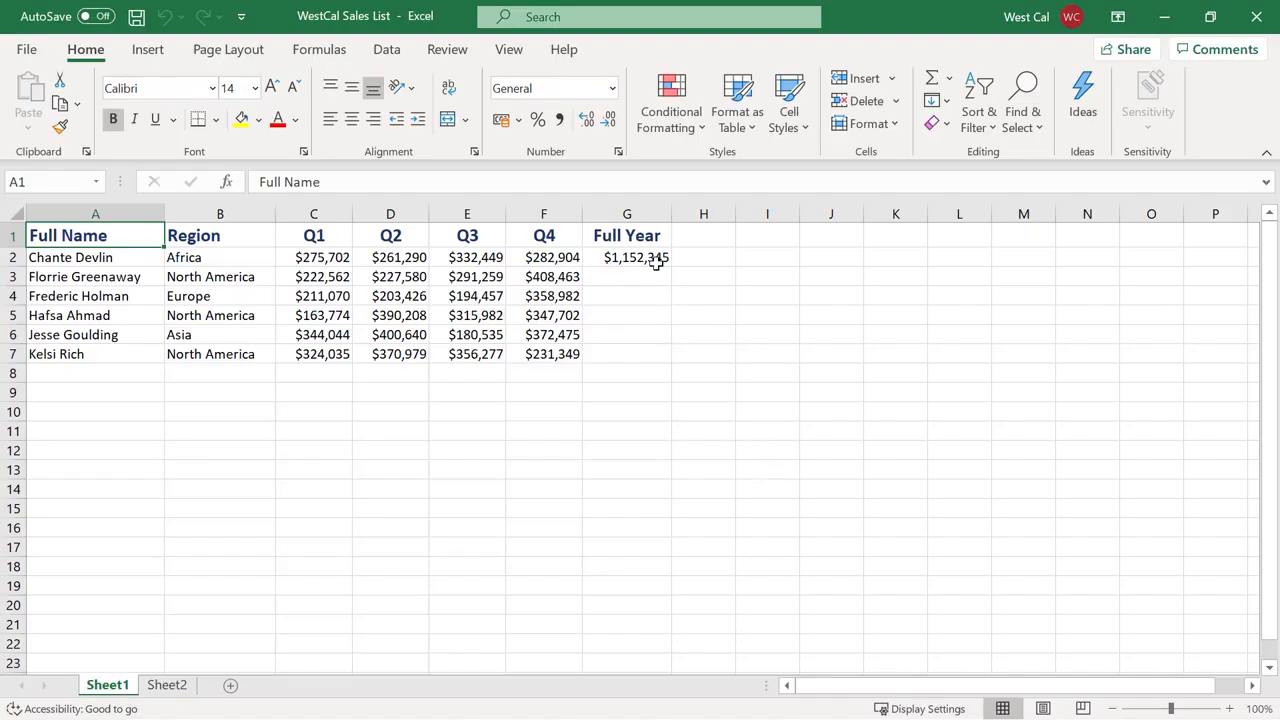
Copy the full-year SUM formula from G2 and paste it into G3 using Paste Special with the All option
{"action": "left_click", "coordinate": [657, 262]}
{"action": "key", "text": "ctrl+c"}
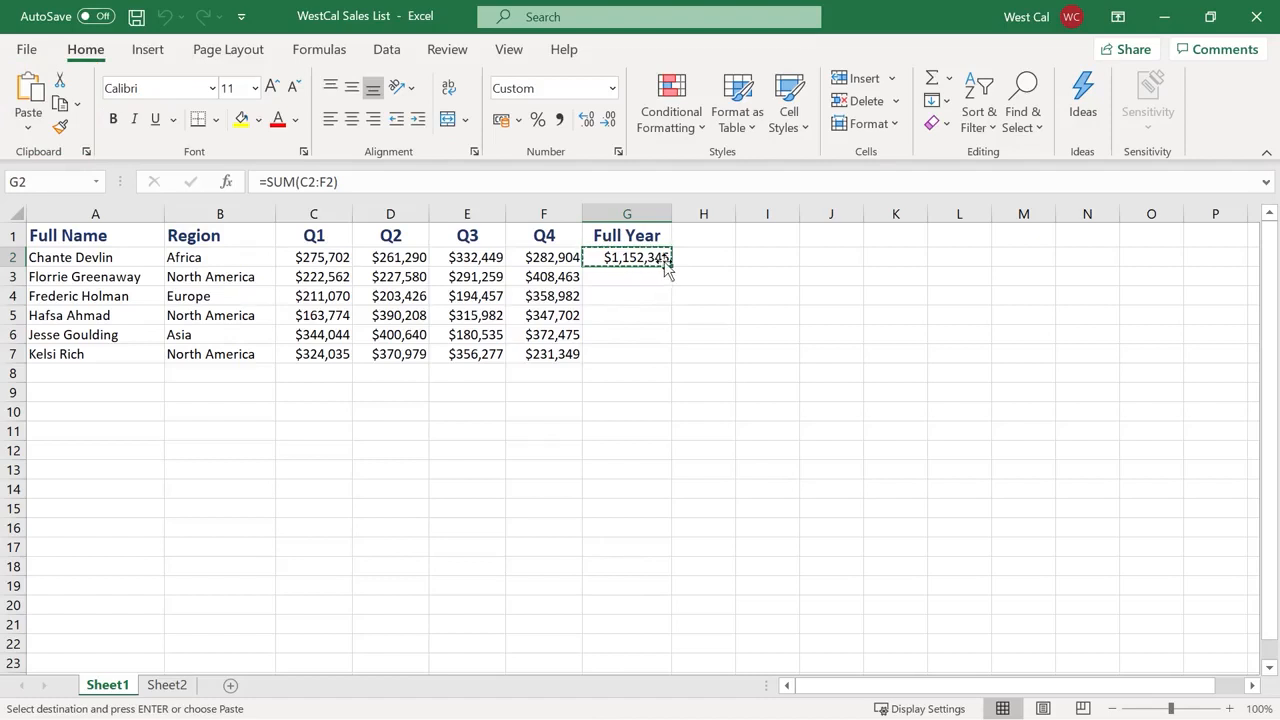
{"action": "right_click", "coordinate": [666, 268]}
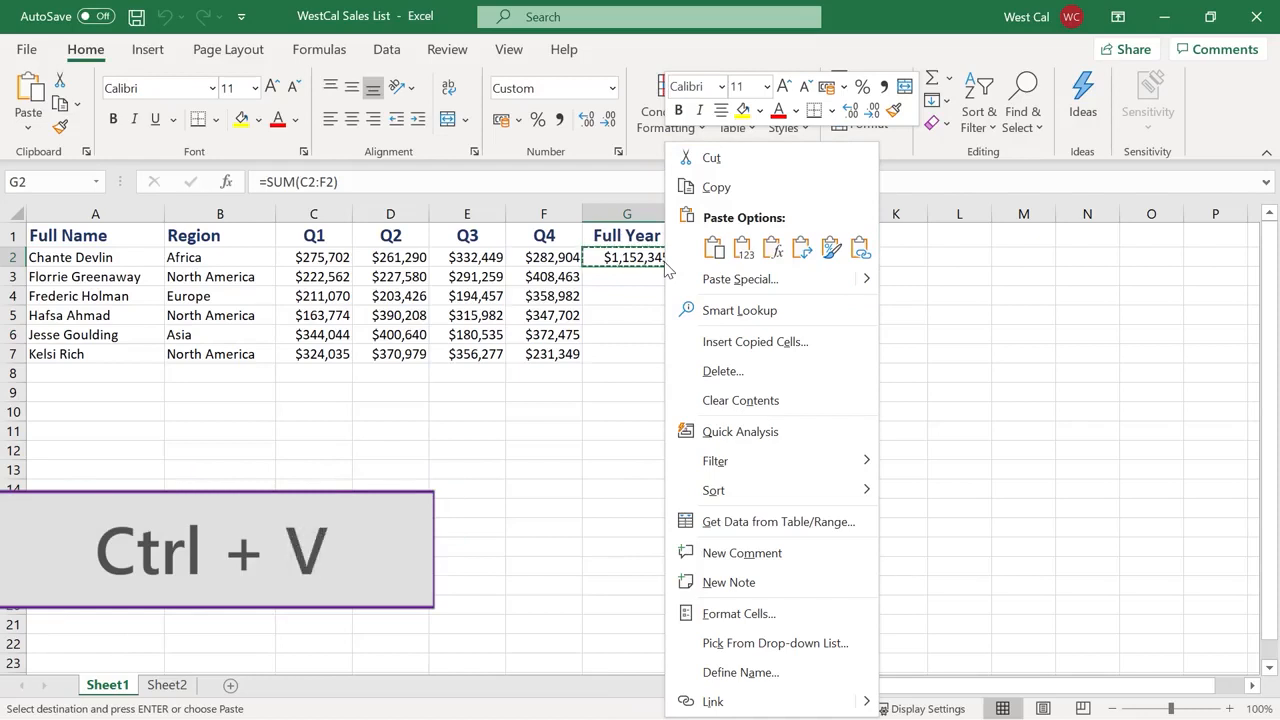
{"action": "key", "text": "Escape"}
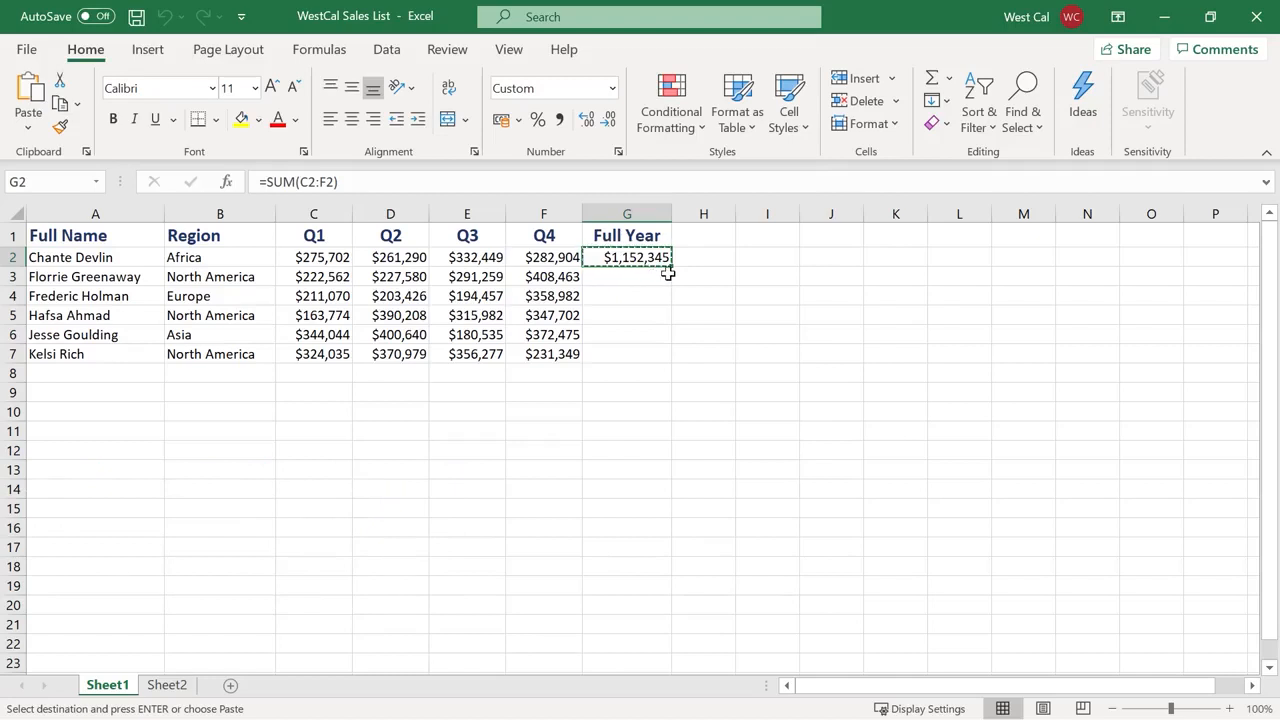
{"action": "left_click", "coordinate": [656, 278]}
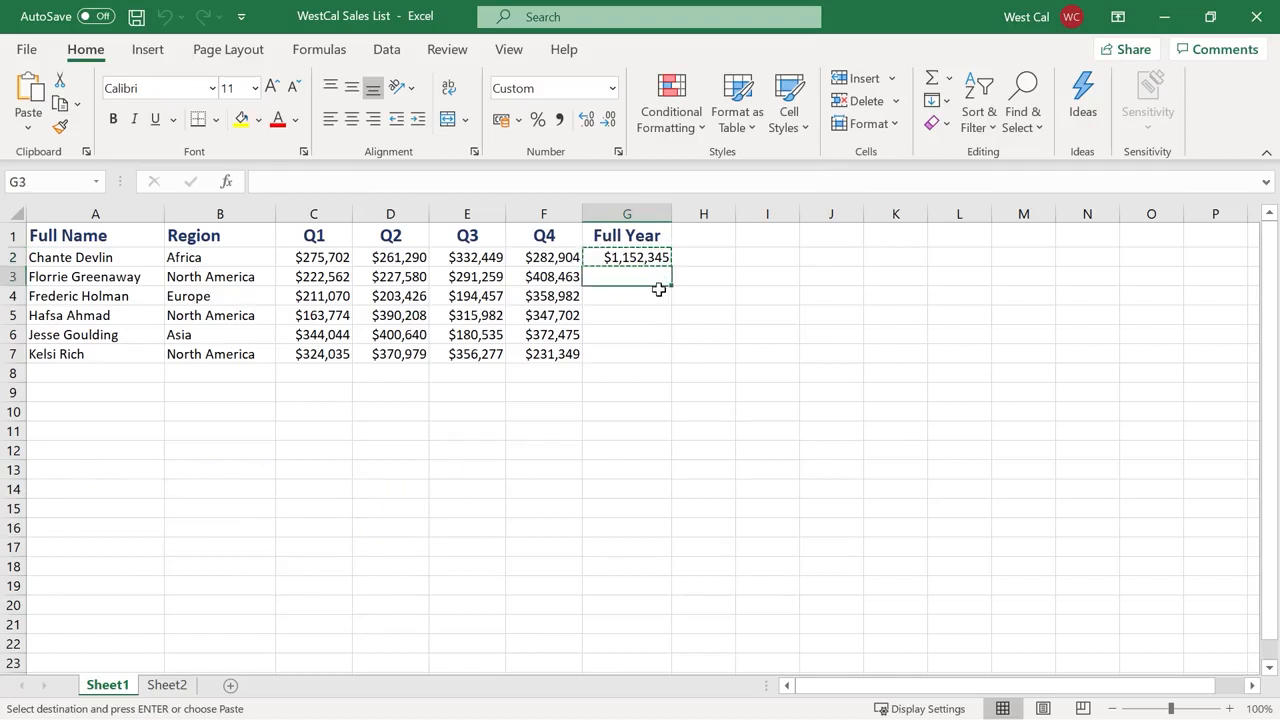
{"action": "left_click", "coordinate": [28, 133]}
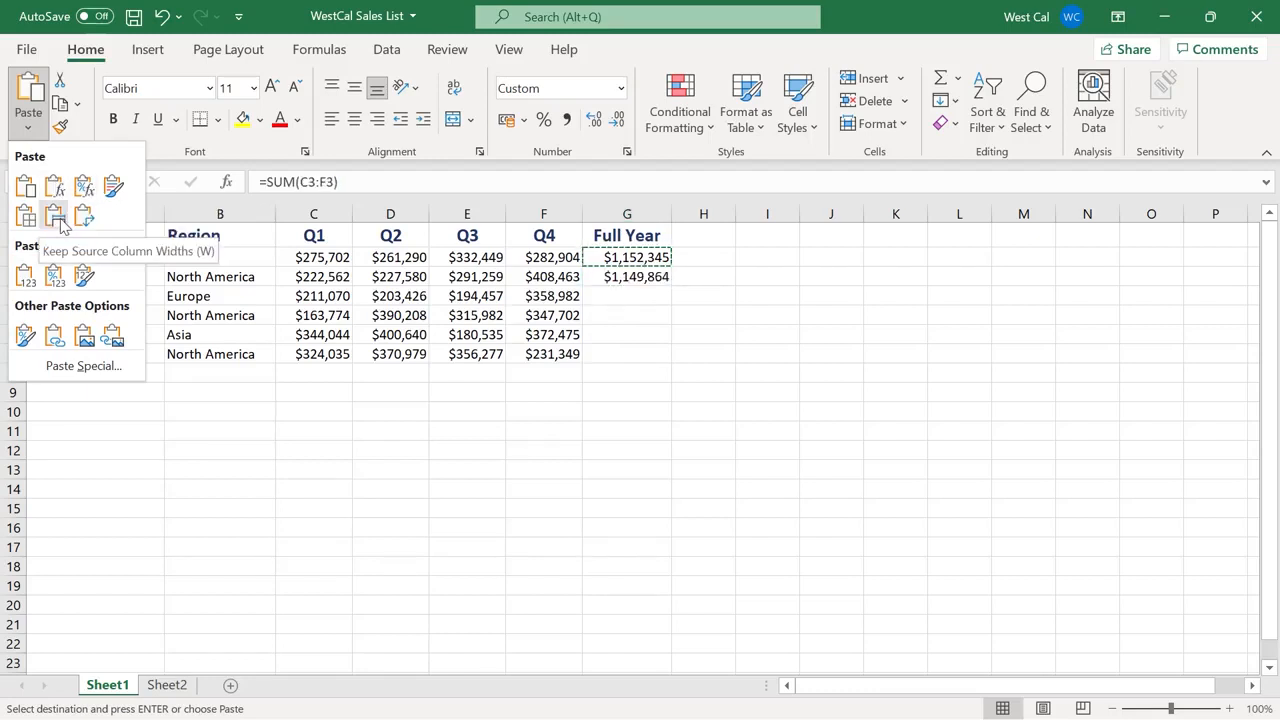
{"action": "left_click", "coordinate": [31, 372]}
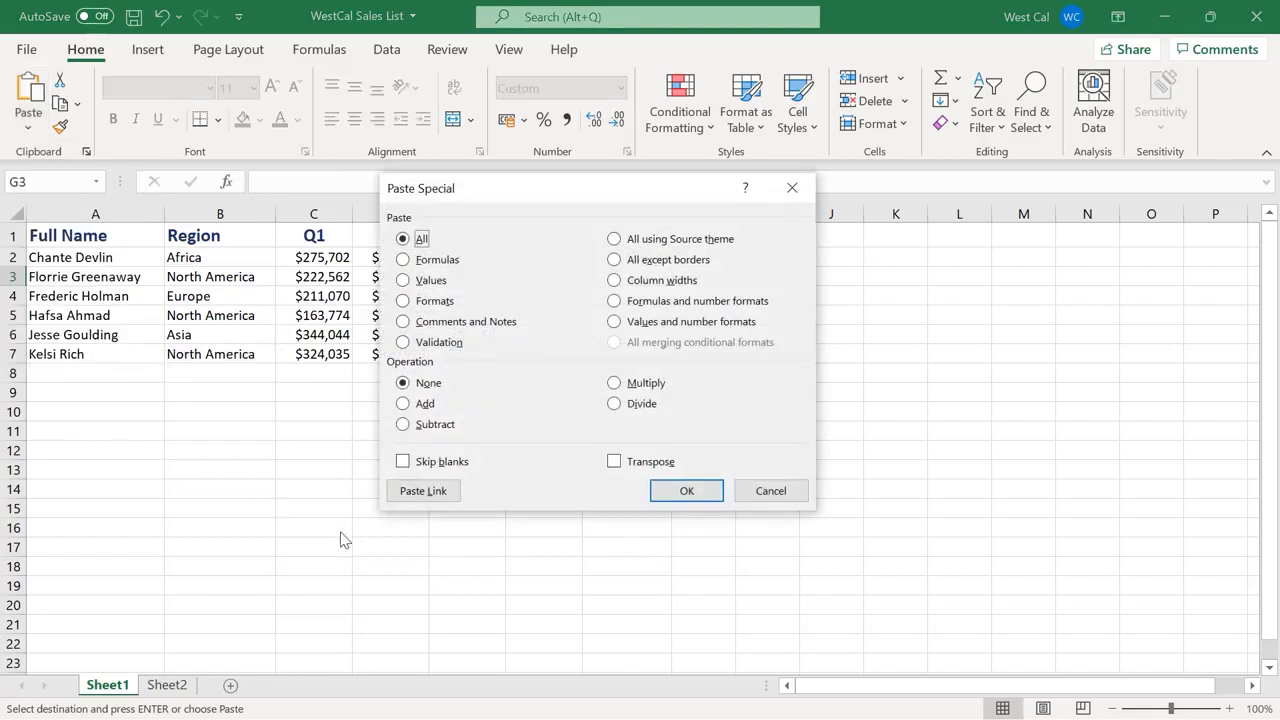
{"action": "left_click", "coordinate": [672, 500]}
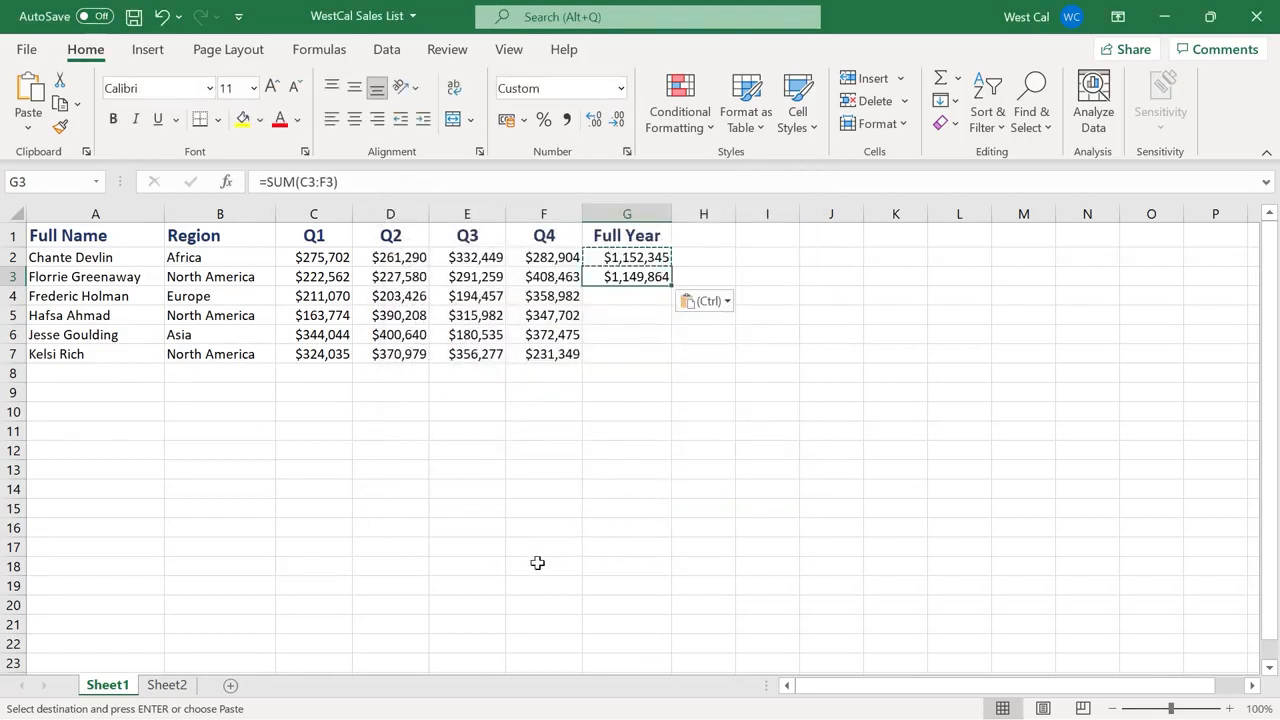
Copy the product table in A1:F4 on Sheet2 and paste it transposed starting at cell A7
{"action": "left_click", "coordinate": [167, 688]}
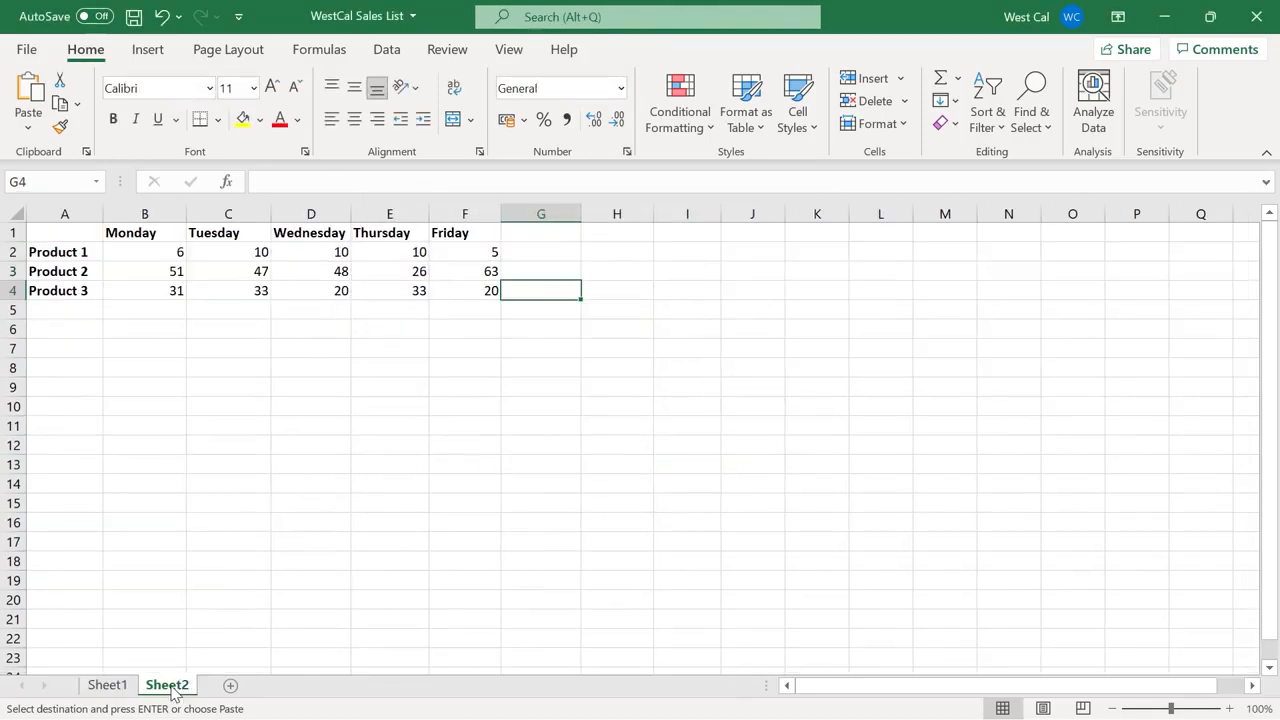
{"action": "left_click", "coordinate": [463, 292]}
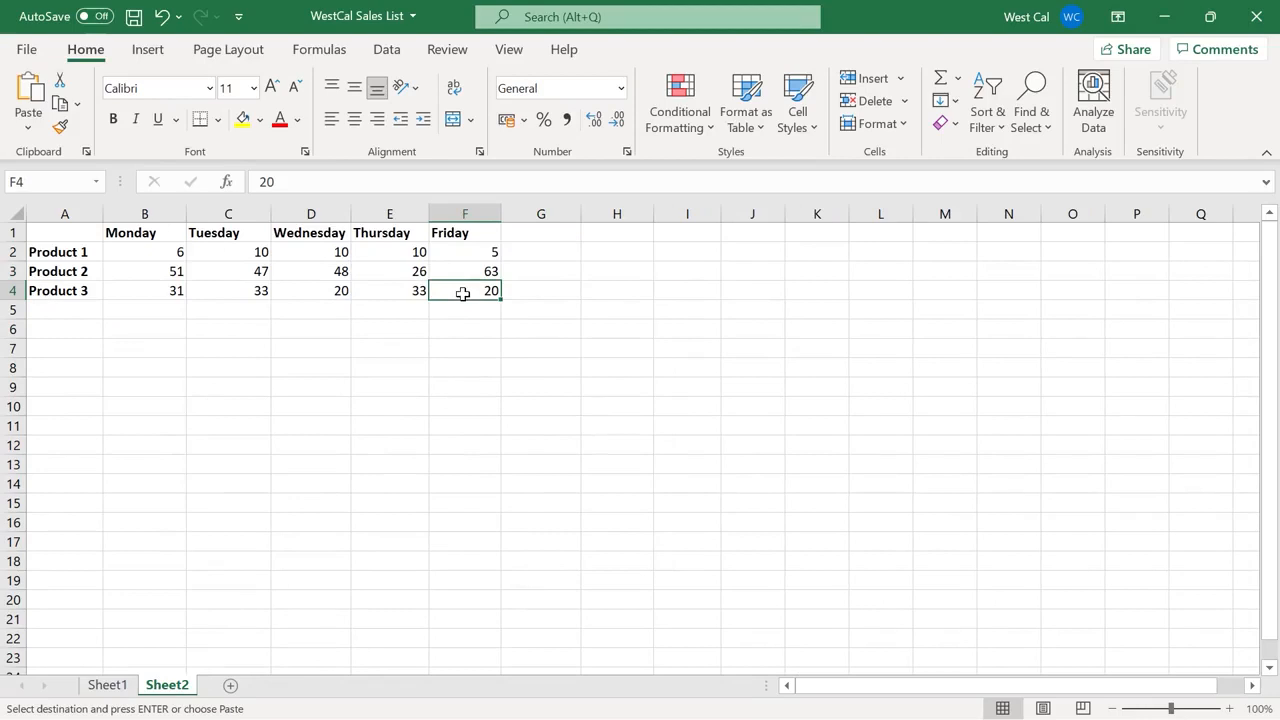
{"action": "left_click", "coordinate": [67, 228], "text": "shift"}
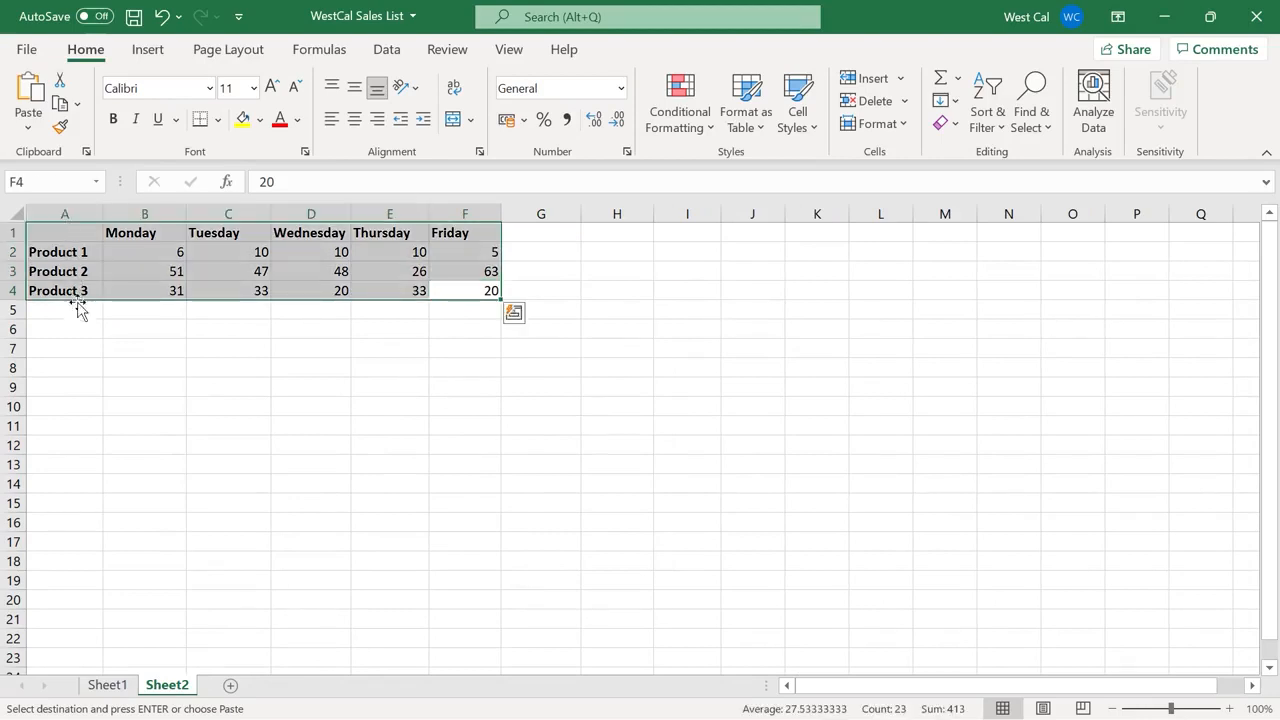
{"action": "key", "text": "ctrl+c"}
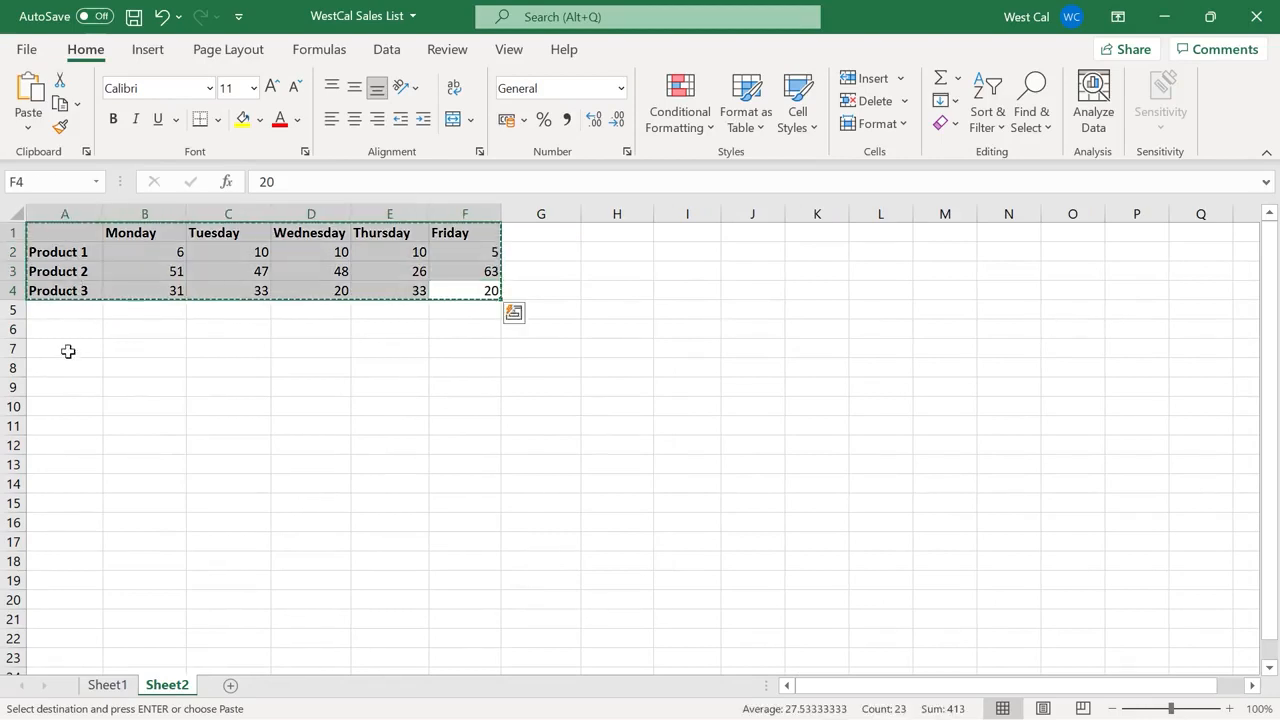
{"action": "left_click", "coordinate": [67, 348]}
{"action": "right_click", "coordinate": [67, 348]}
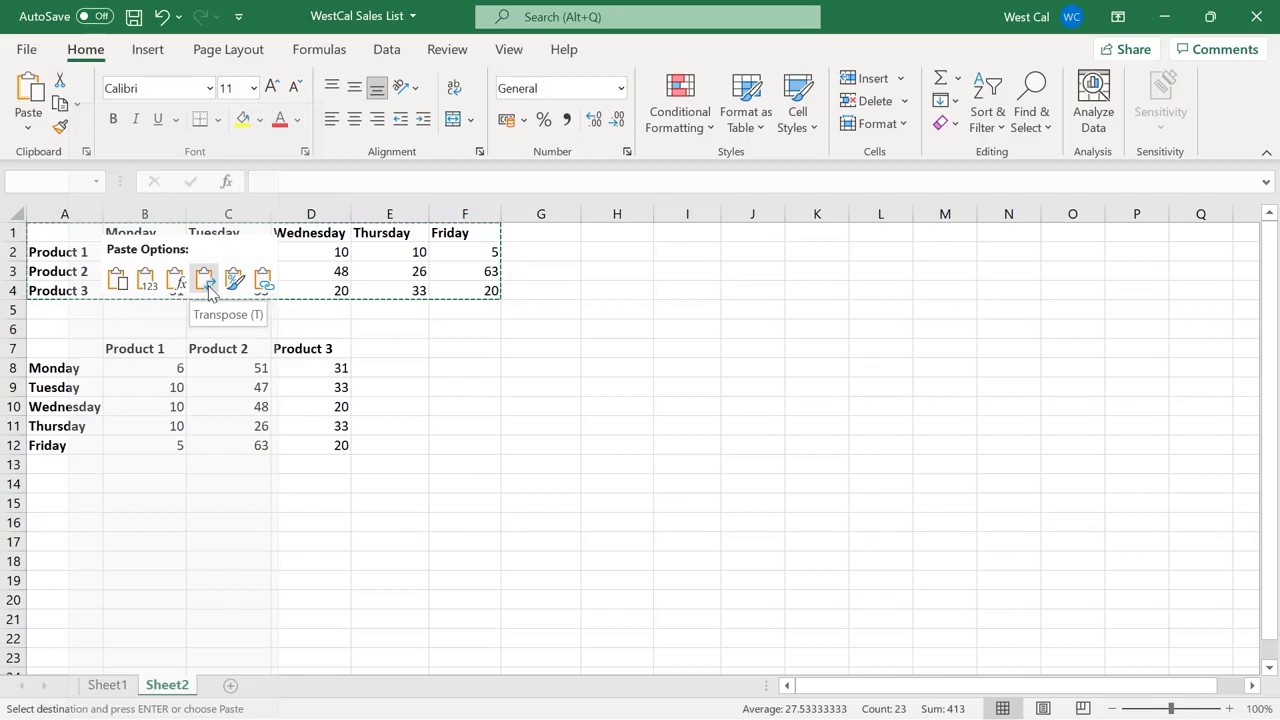
{"action": "key", "text": "Escape"}
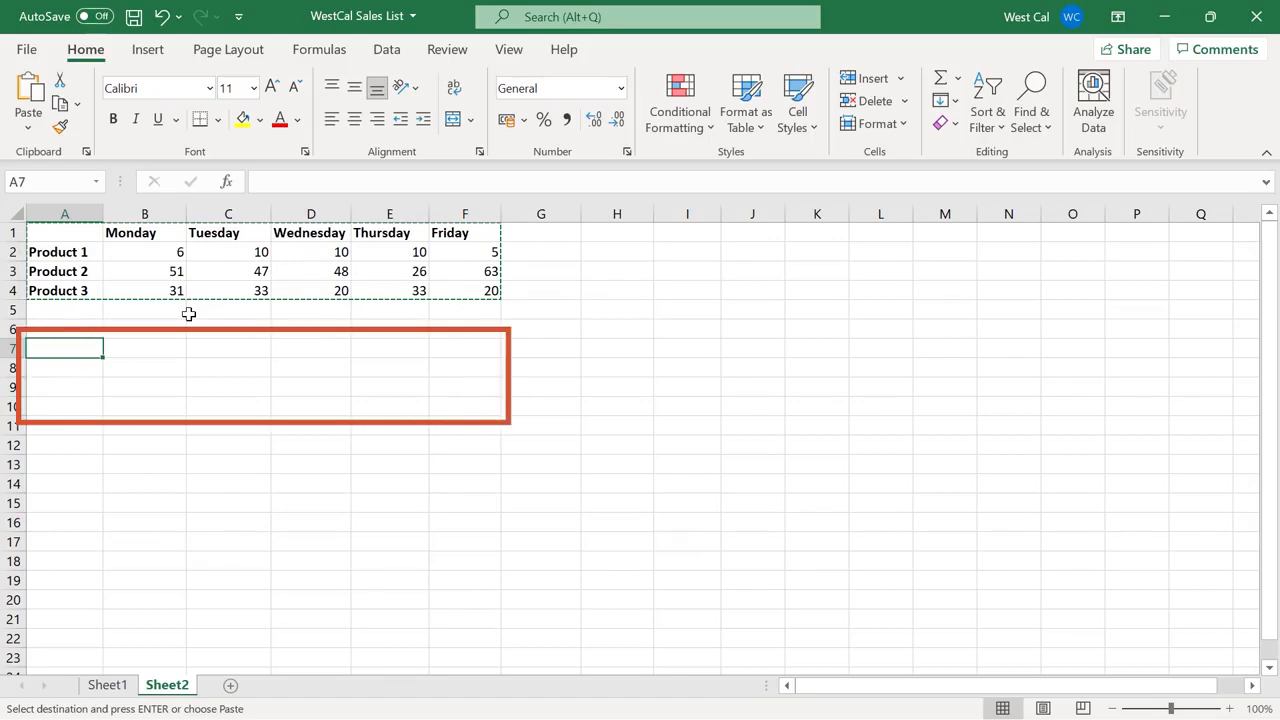
{"action": "left_click", "coordinate": [28, 126]}
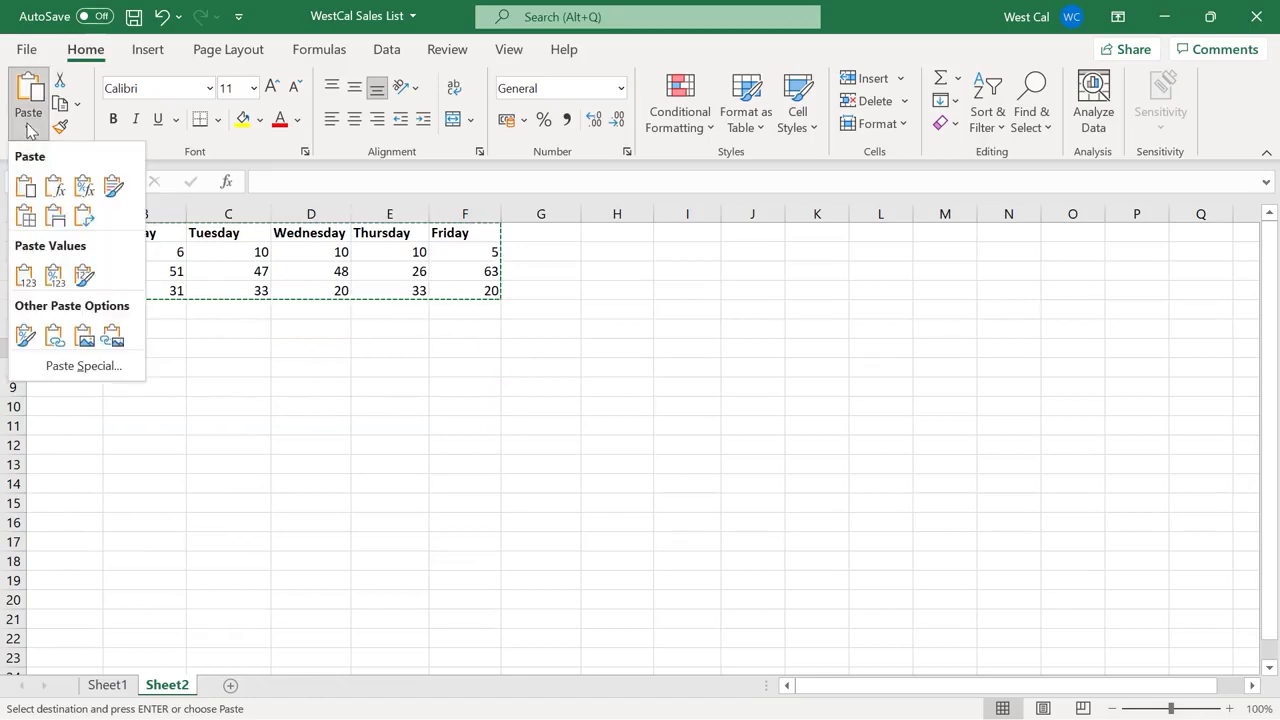
{"action": "left_click", "coordinate": [91, 223]}
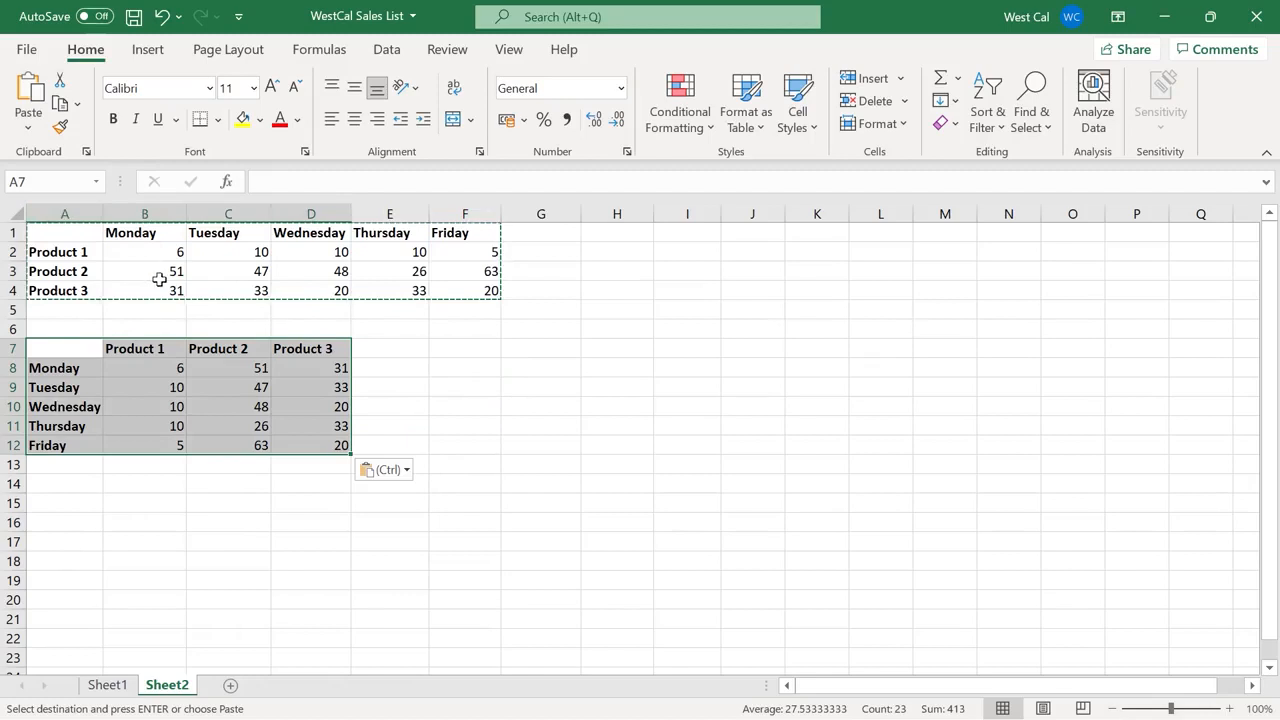
{"action": "left_click", "coordinate": [460, 420]}
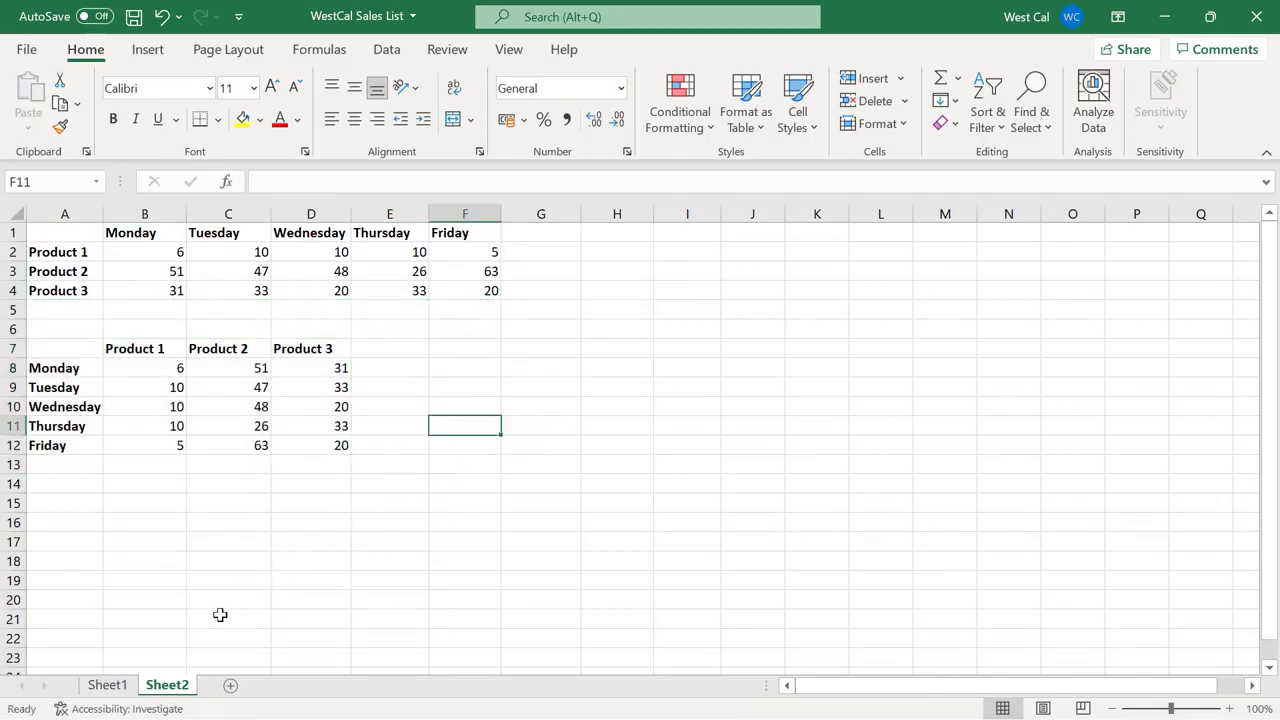
On Sheet1, move the last sales record in A7:F7 down into the empty rows below the table
{"action": "left_click", "coordinate": [112, 686]}
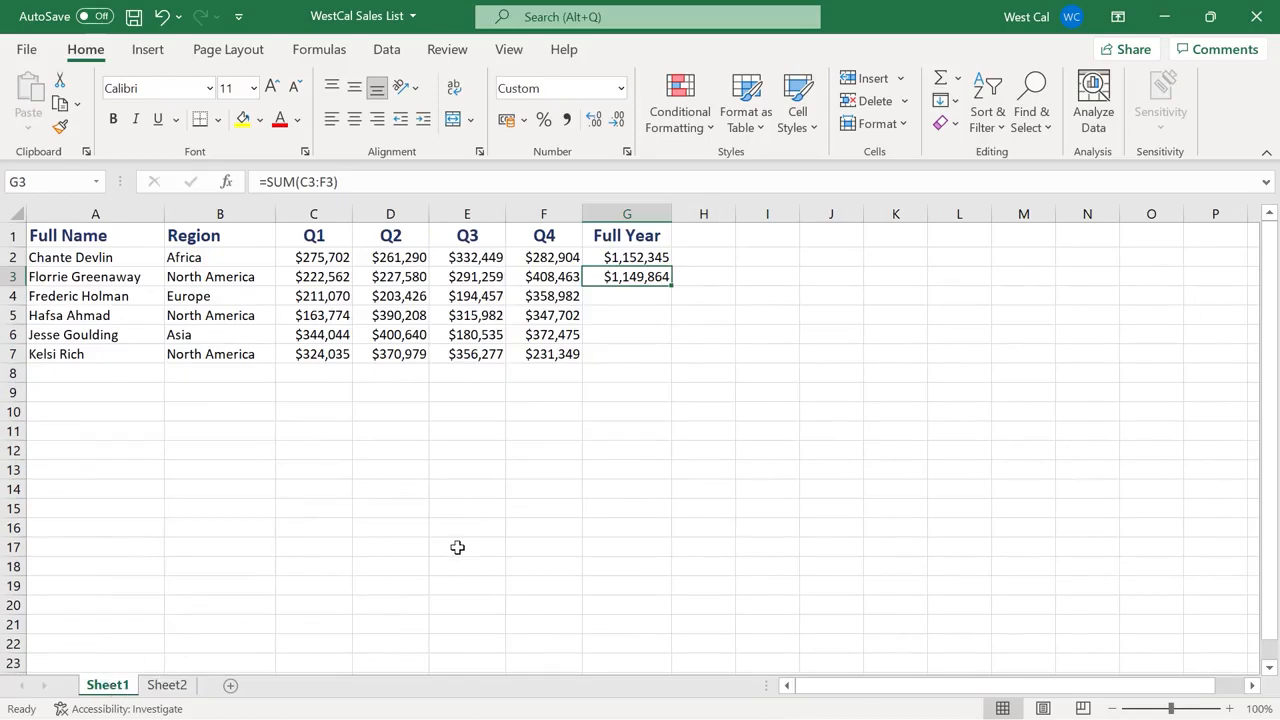
{"action": "left_click", "coordinate": [566, 358]}
{"action": "left_click", "coordinate": [128, 356], "text": "shift"}
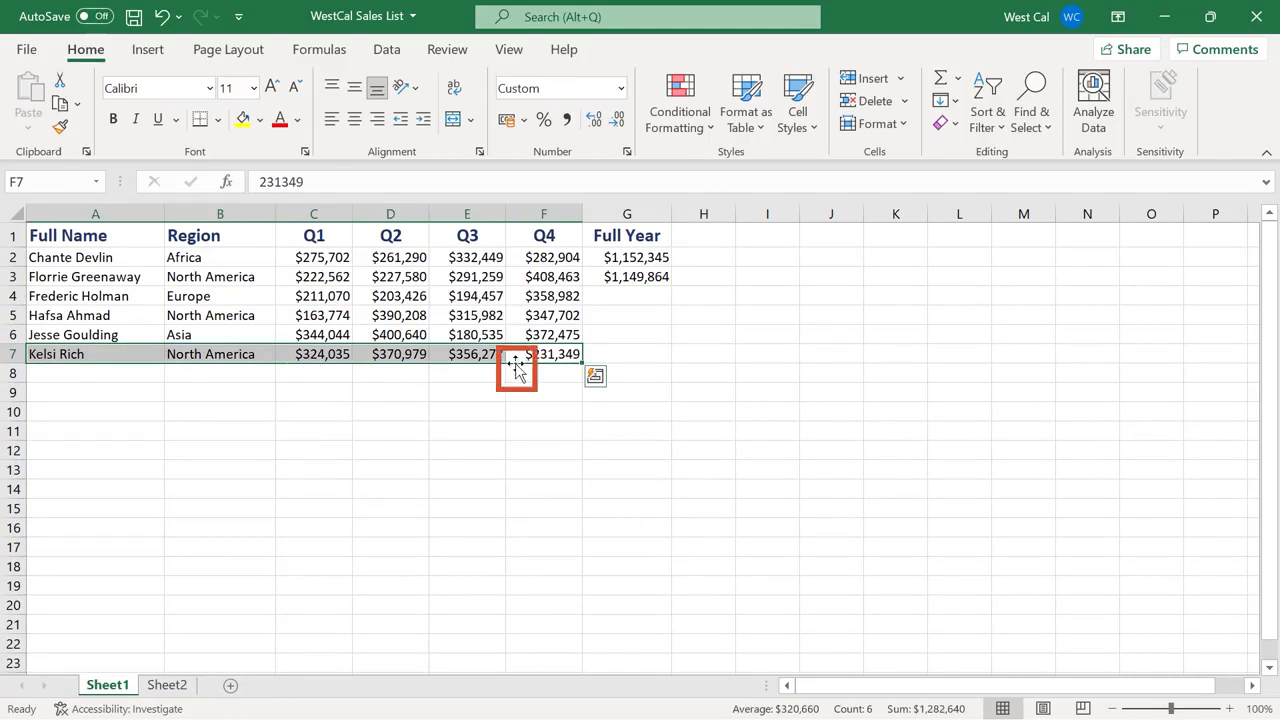
{"action": "left_click_drag", "start_coordinate": [516, 364], "coordinate": [521, 444]}
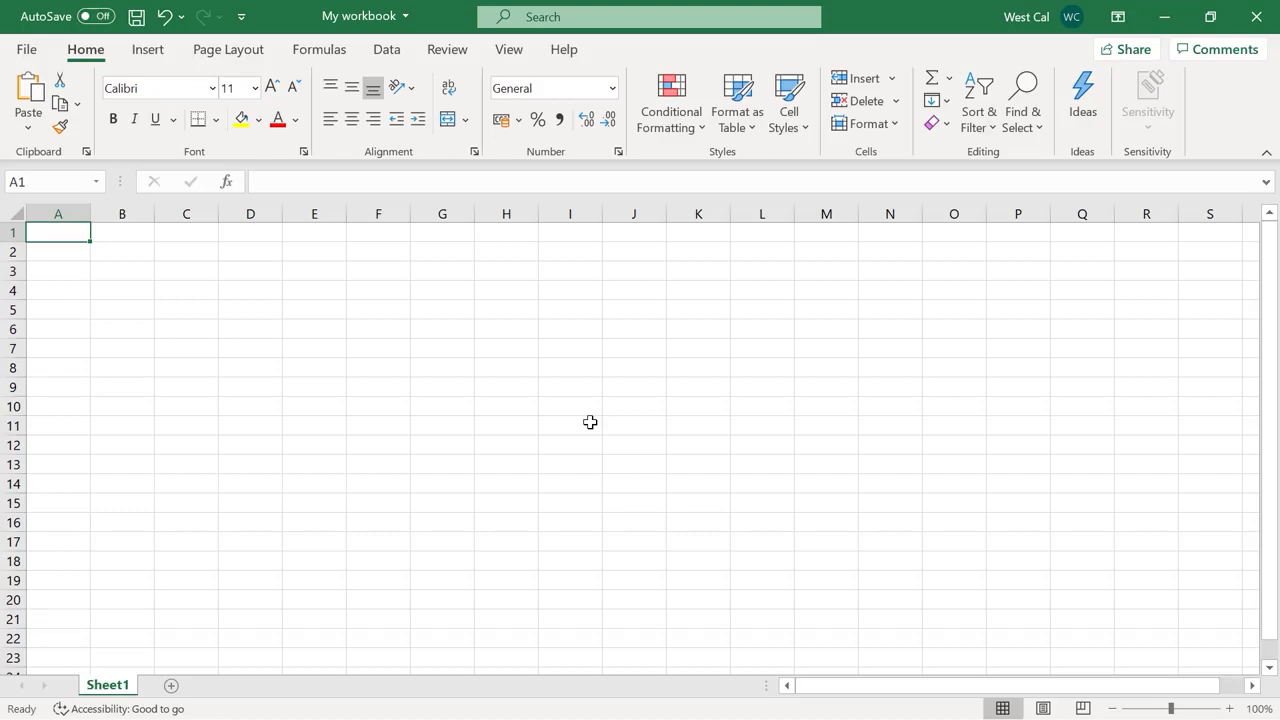
In the blank My workbook file, enter the years 2010, 2011, 2012, 2013 and 2014 in cells A1 to A5
{"action": "type", "text": "2010"}
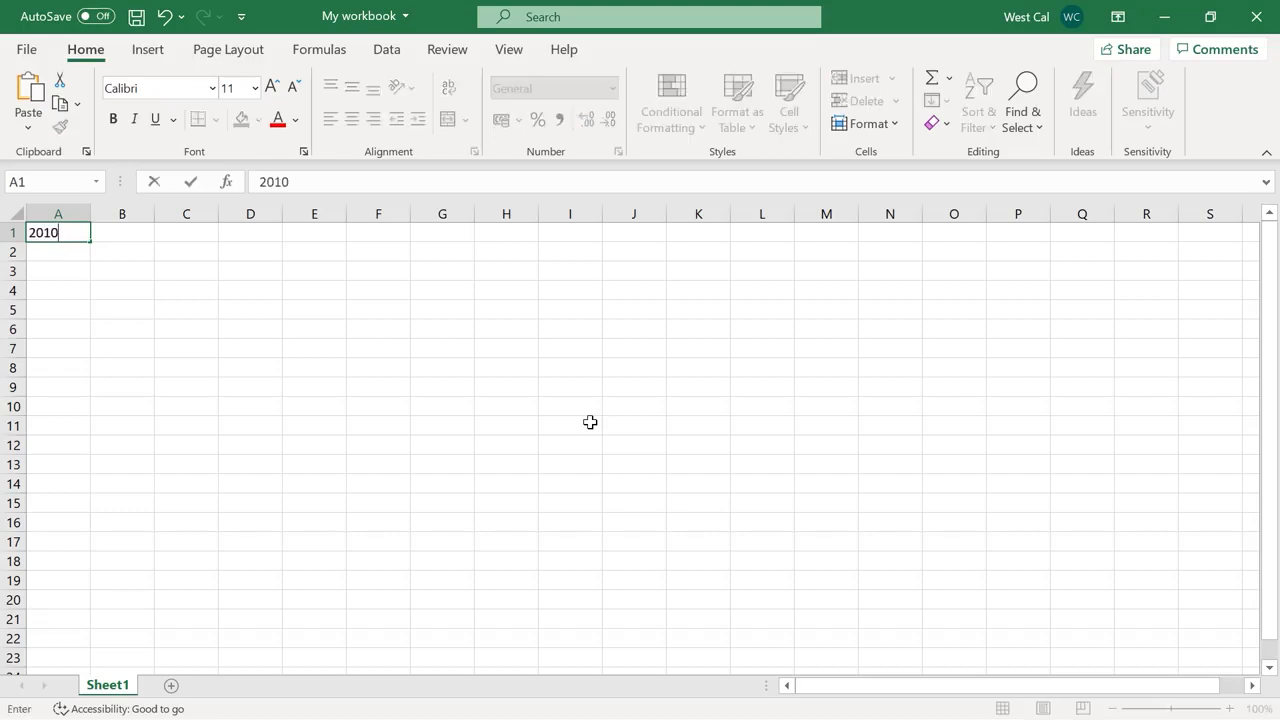
{"action": "key", "text": "Return"}
{"action": "type", "text": "2011"}
{"action": "key", "text": "Return"}
{"action": "type", "text": "2012"}
{"action": "key", "text": "Return"}
{"action": "type", "text": "2013"}
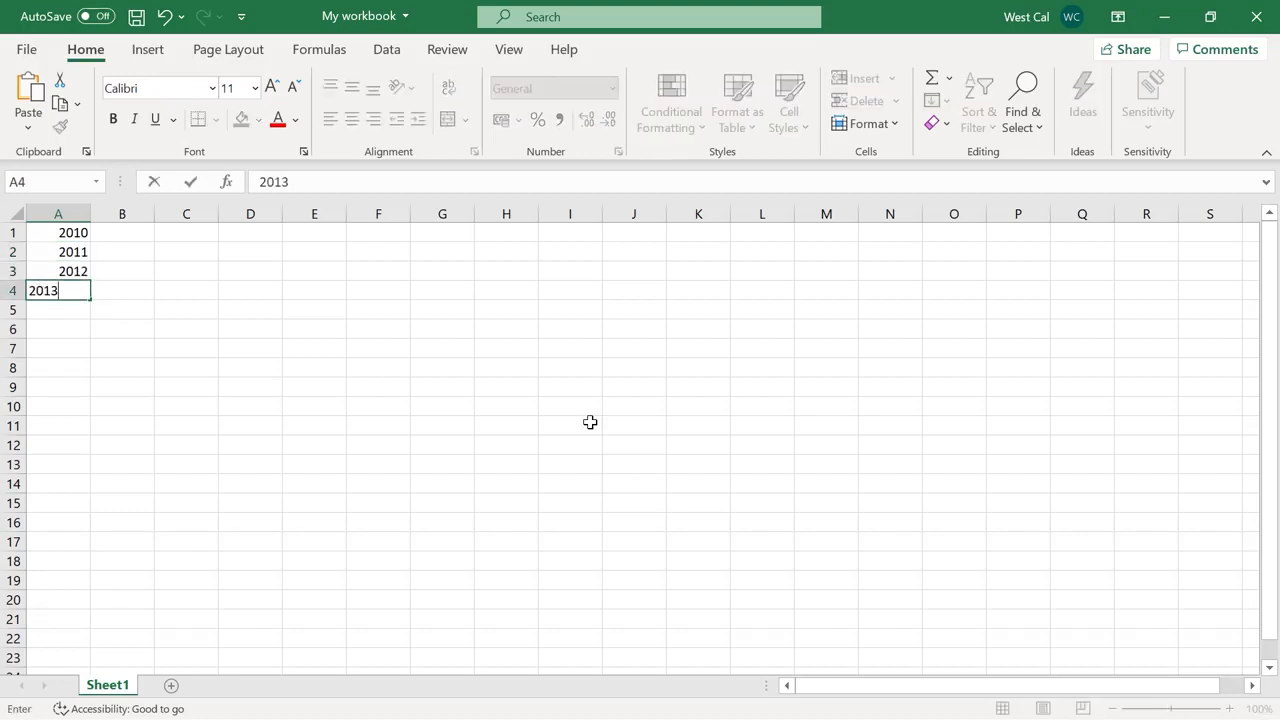
{"action": "key", "text": "Return"}
{"action": "type", "text": "2014"}
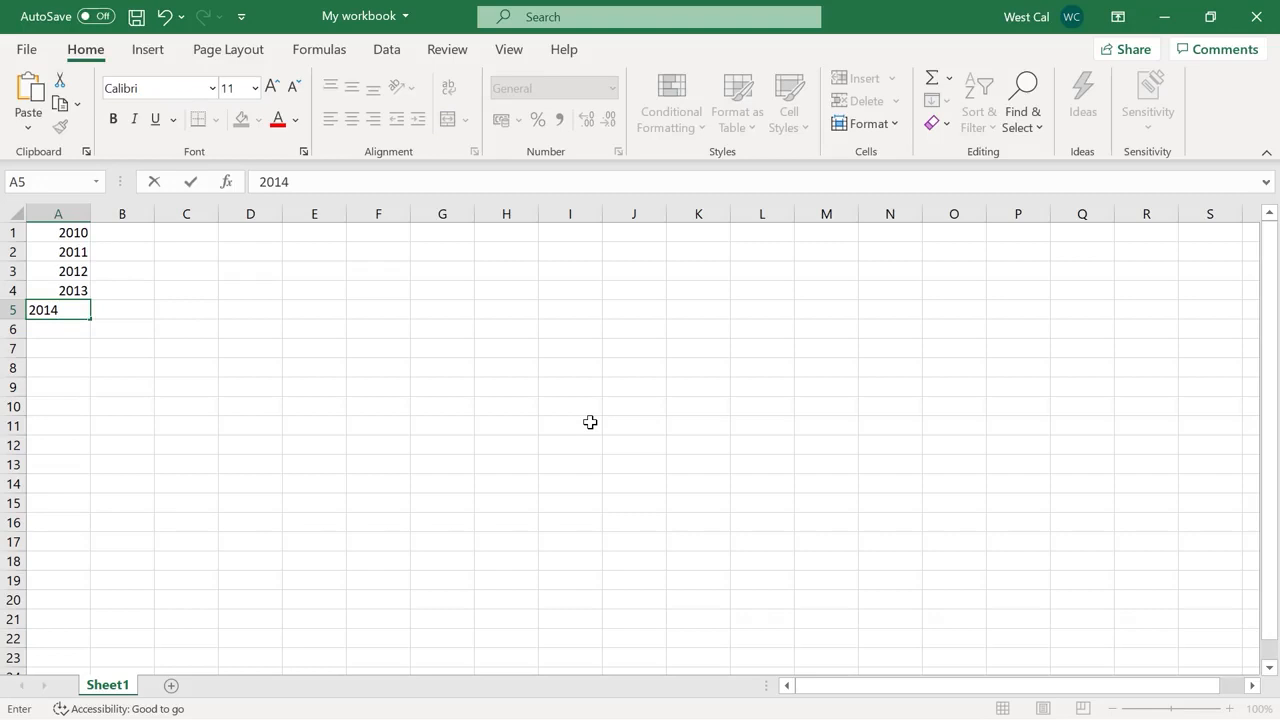
{"action": "key", "text": "Return"}
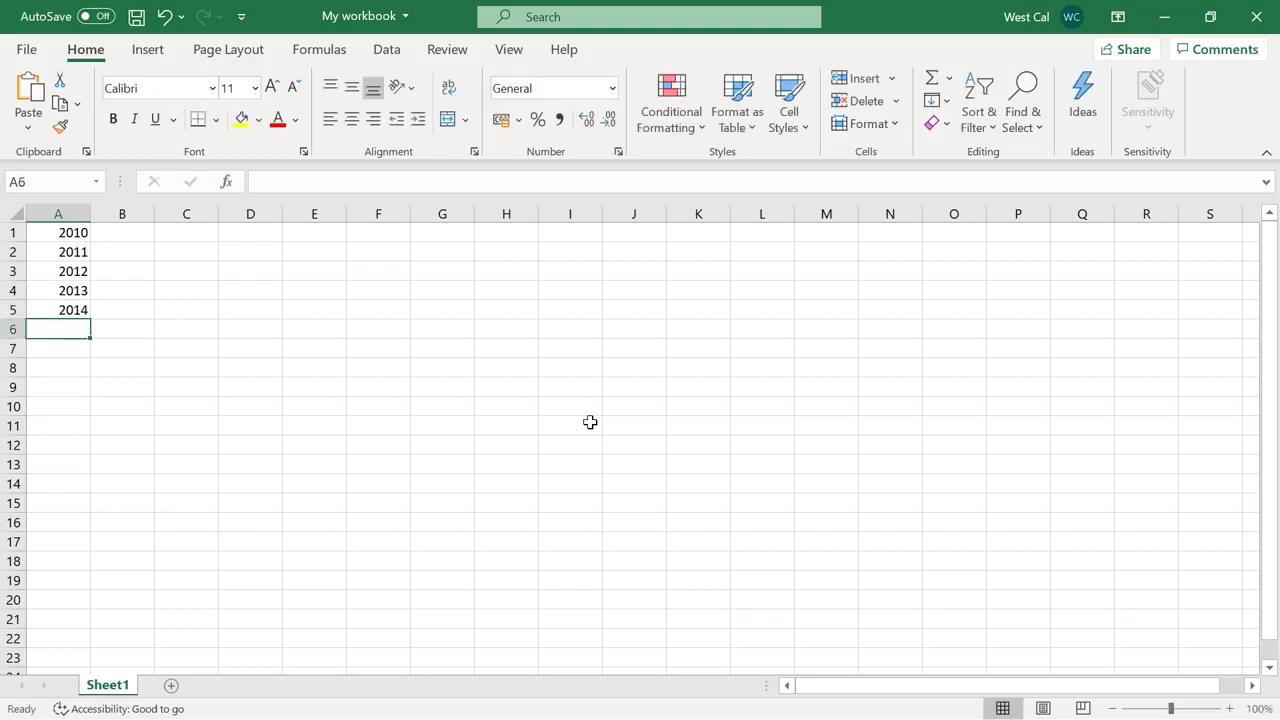
Clear the years from A1:A5 and return to cell A1
{"action": "left_click", "coordinate": [80, 232]}
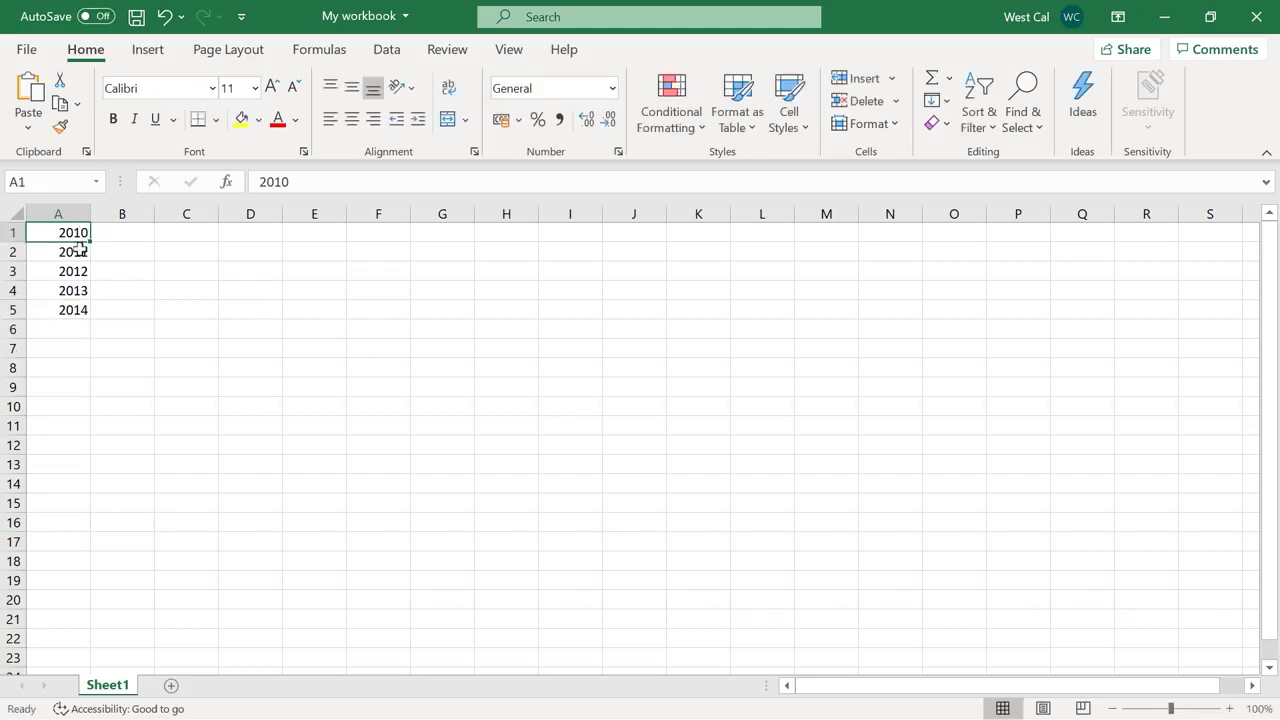
{"action": "left_click", "coordinate": [72, 310], "text": "shift"}
{"action": "key", "text": "Delete"}
{"action": "left_click", "coordinate": [66, 231]}
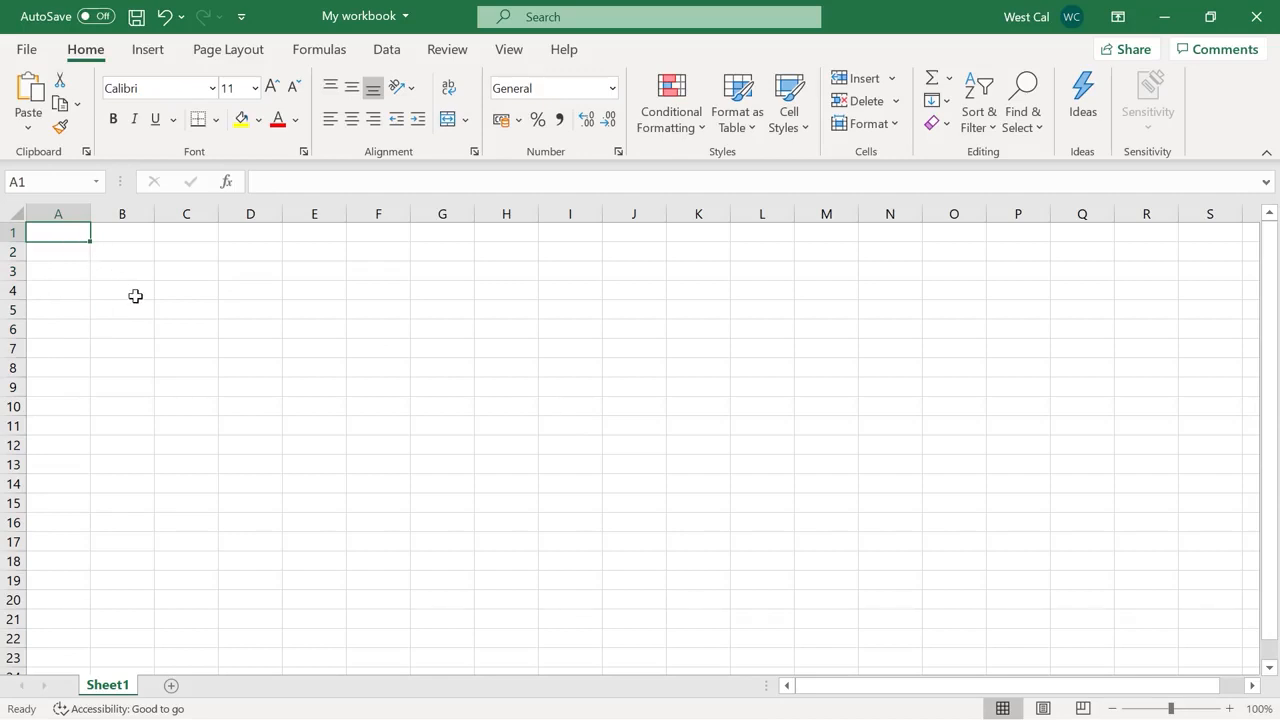
Enter 2010 in A1 and 2011 in A2, and autofill the year series down to 2020 in A11
{"action": "type", "text": "20"}
{"action": "type", "text": "10"}
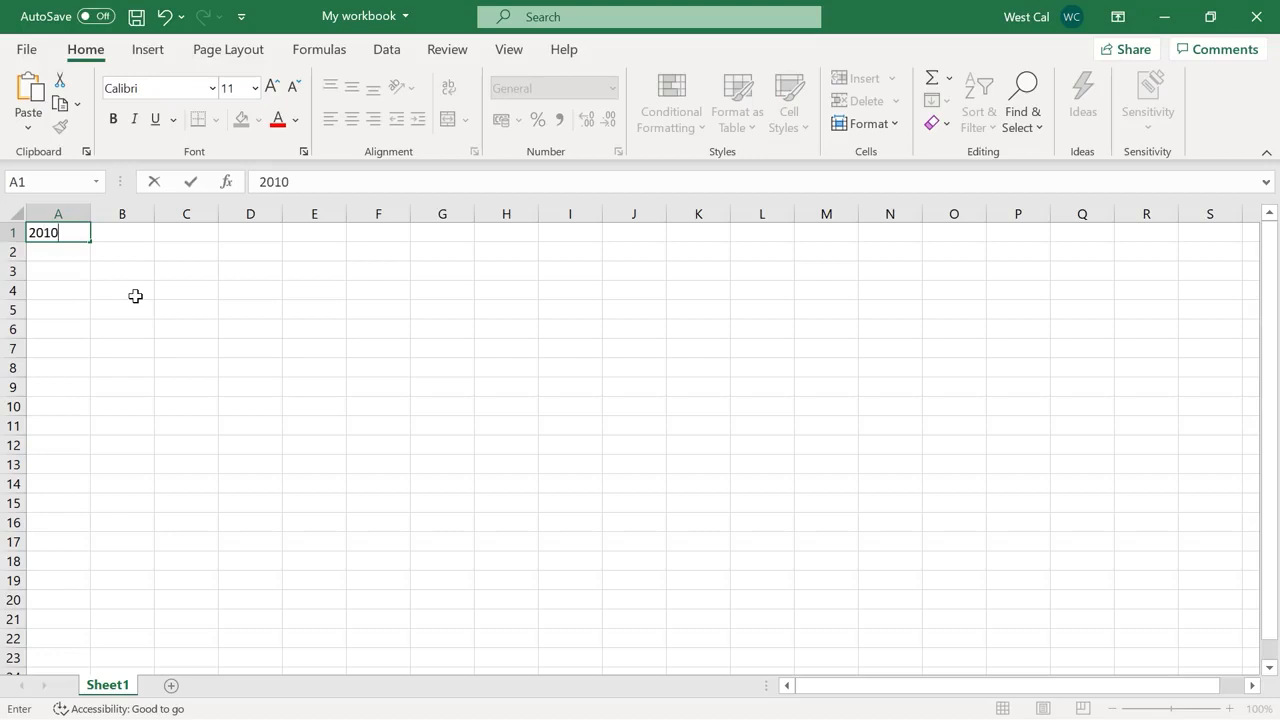
{"action": "key", "text": "Return"}
{"action": "type", "text": "2011"}
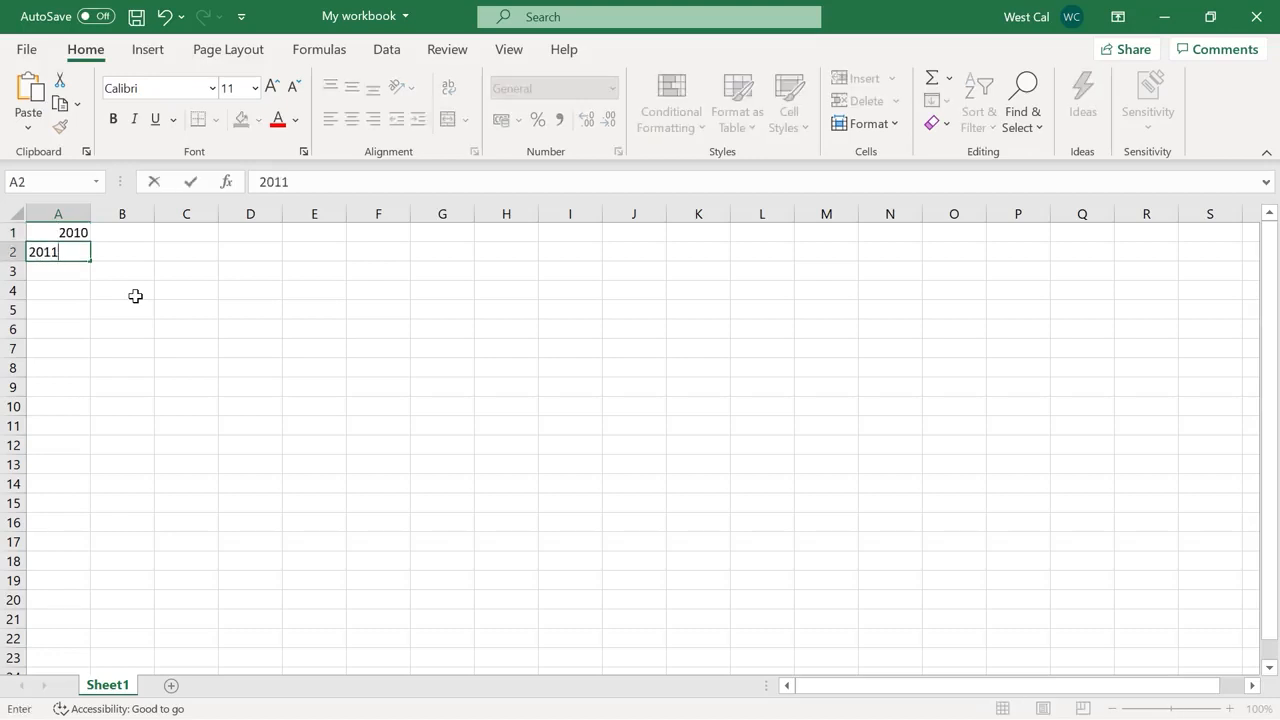
{"action": "key", "text": "Return"}
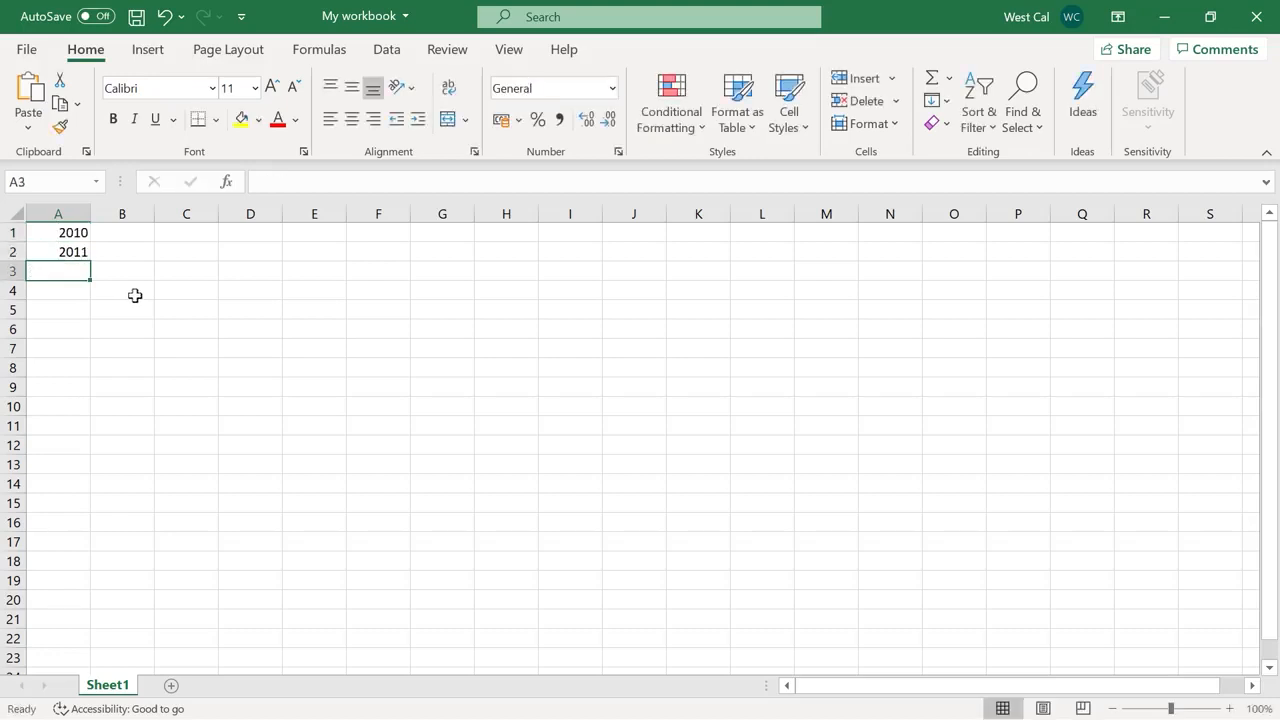
{"action": "left_click_drag", "start_coordinate": [80, 234], "coordinate": [89, 441]}
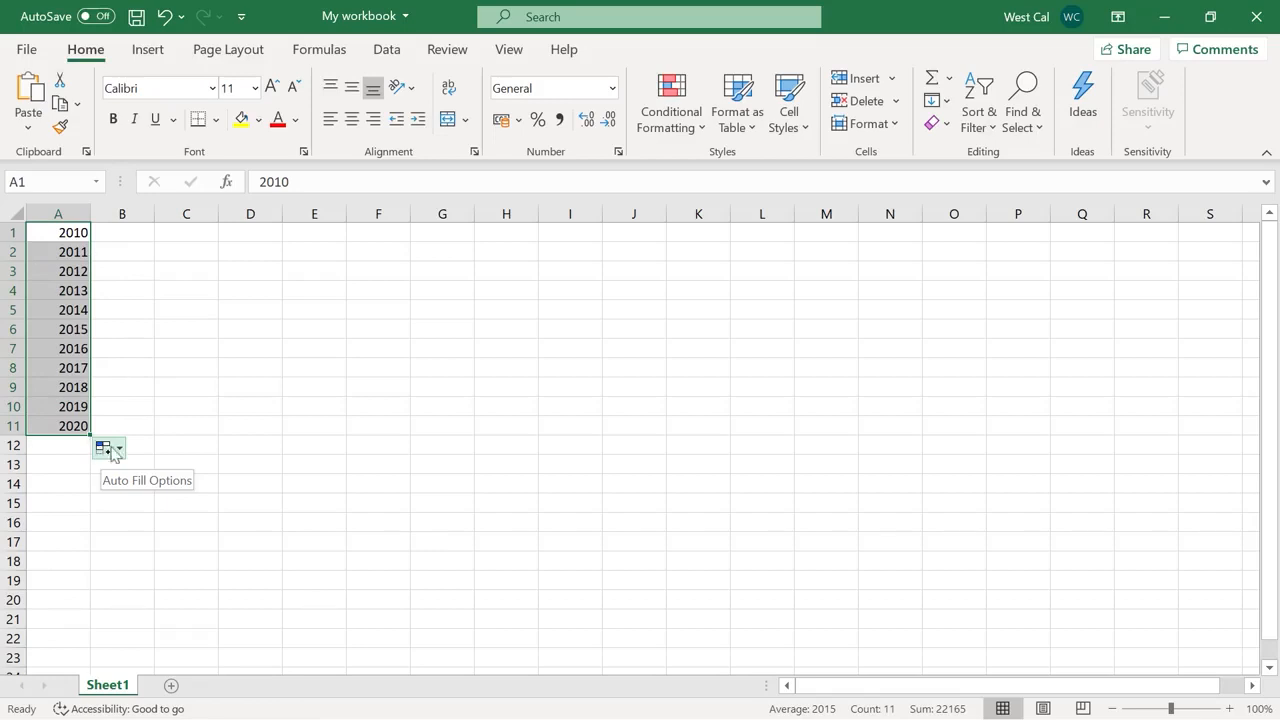
Show the Auto Fill options for the year series, clear A1:A11 and return to cell A1
{"action": "left_click", "coordinate": [121, 452]}
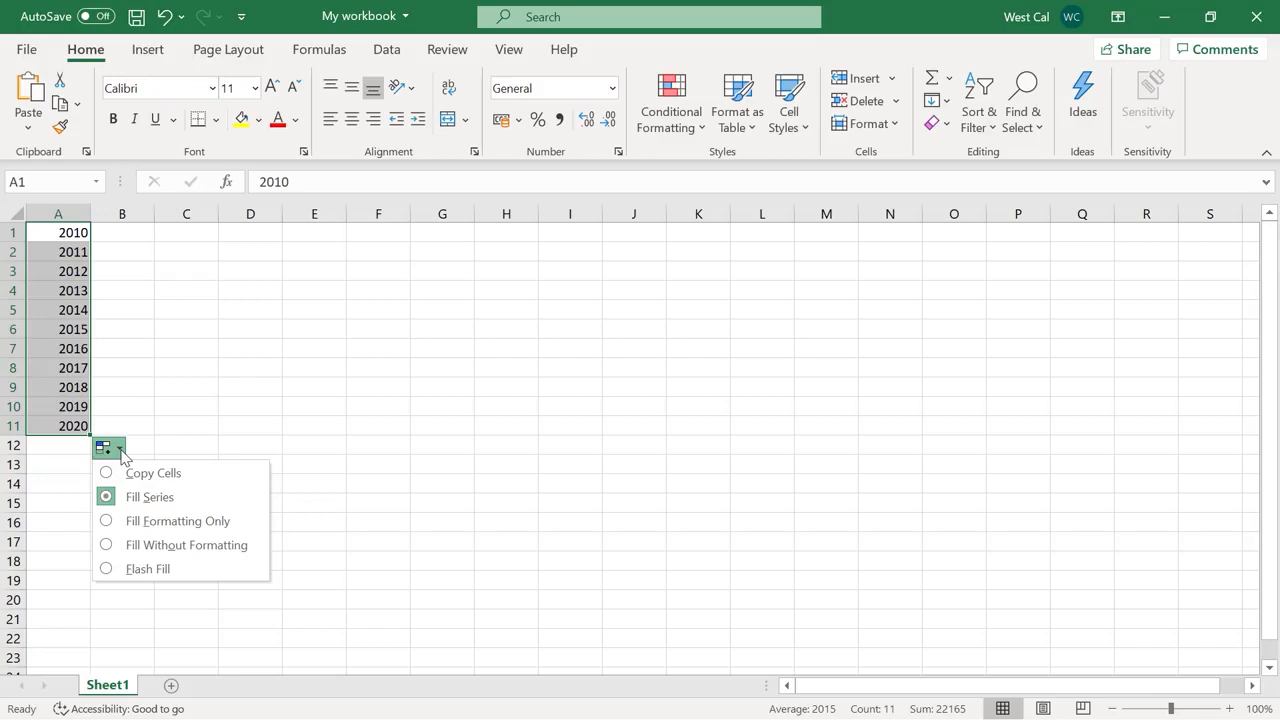
{"action": "key", "text": "Delete"}
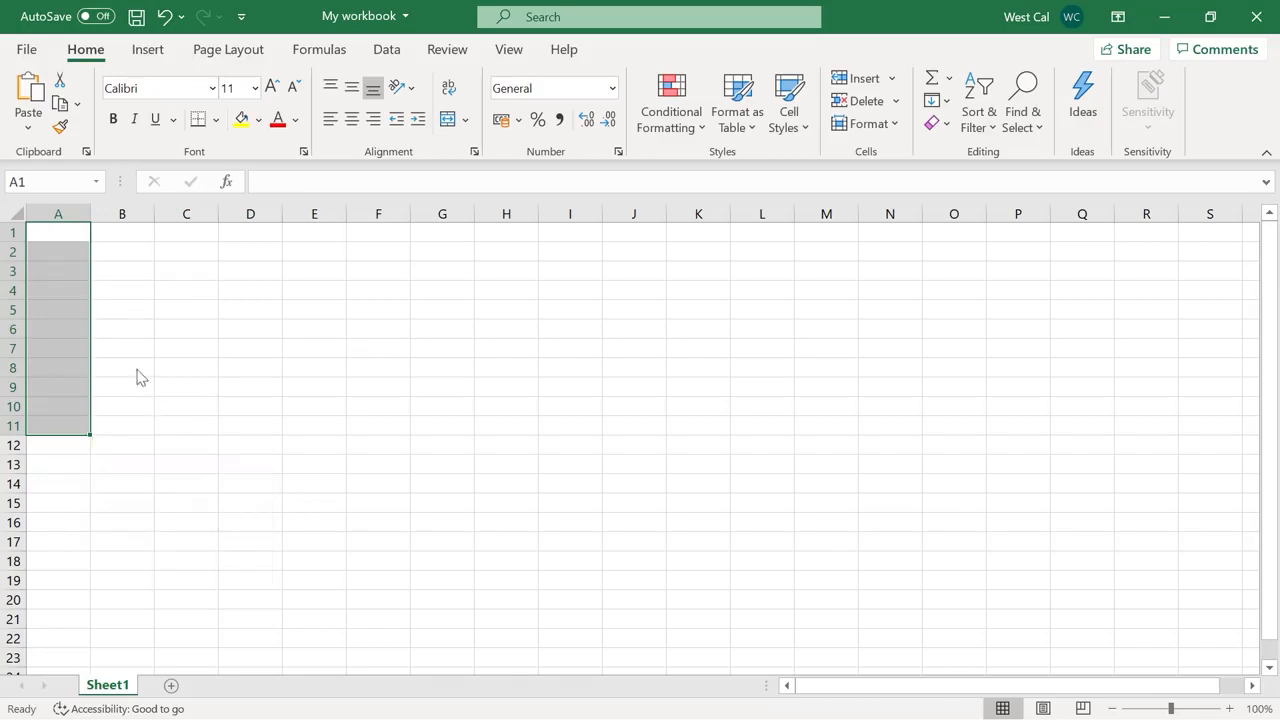
{"action": "left_click", "coordinate": [84, 233]}
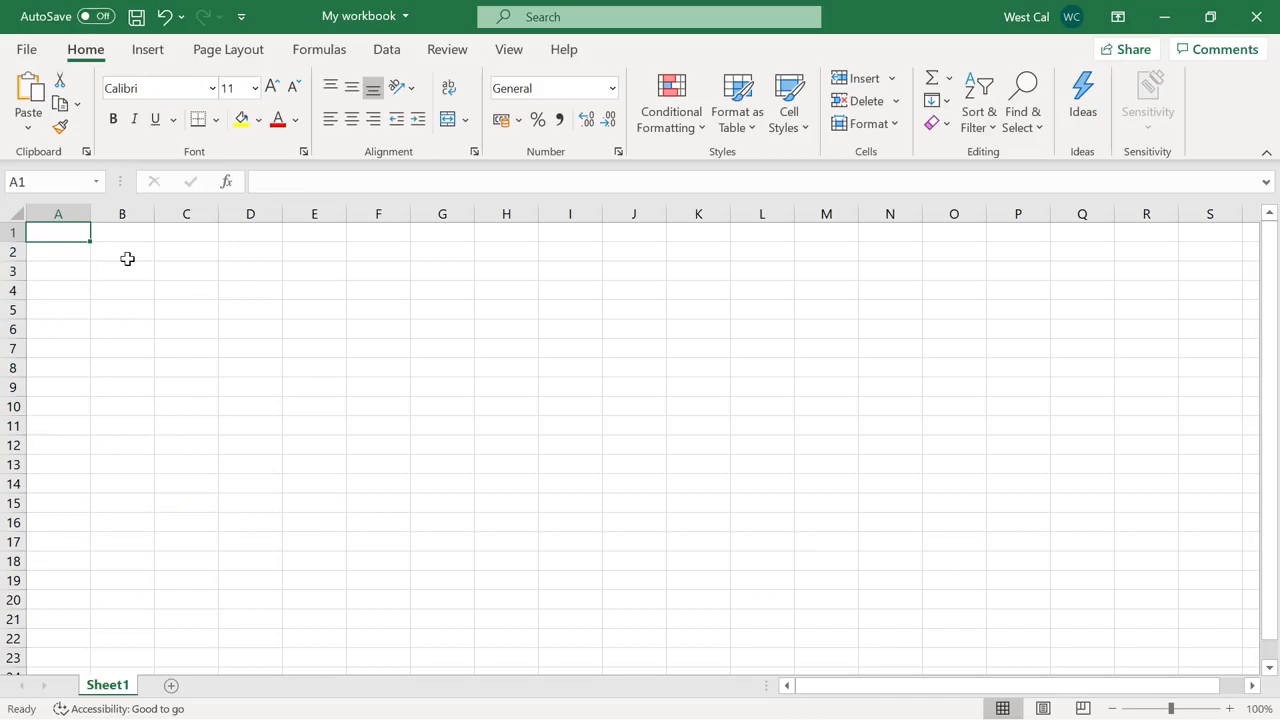
Enter the year 2010 in cell A1 and 2012 in cell A3, leaving A2 empty
{"action": "type", "text": "2010"}
{"action": "key", "text": "Return"}
{"action": "key", "text": "Return"}
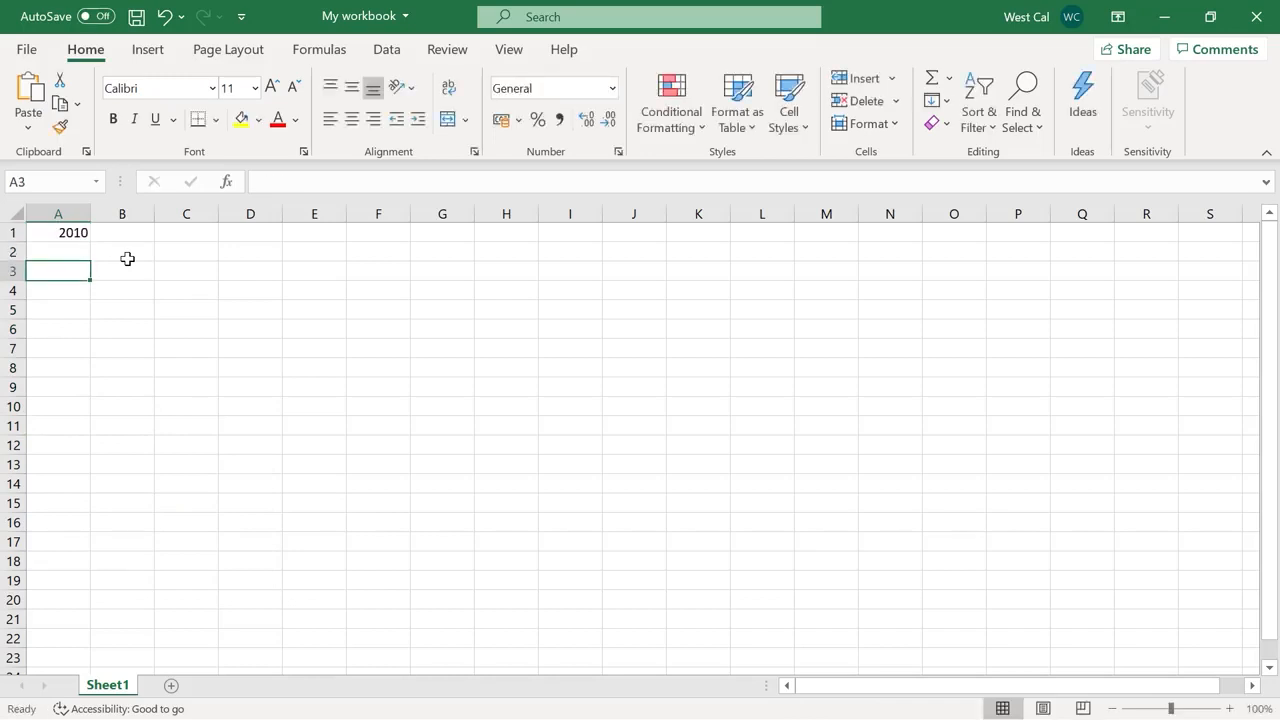
{"action": "type", "text": "2012"}
{"action": "key", "text": "Return"}
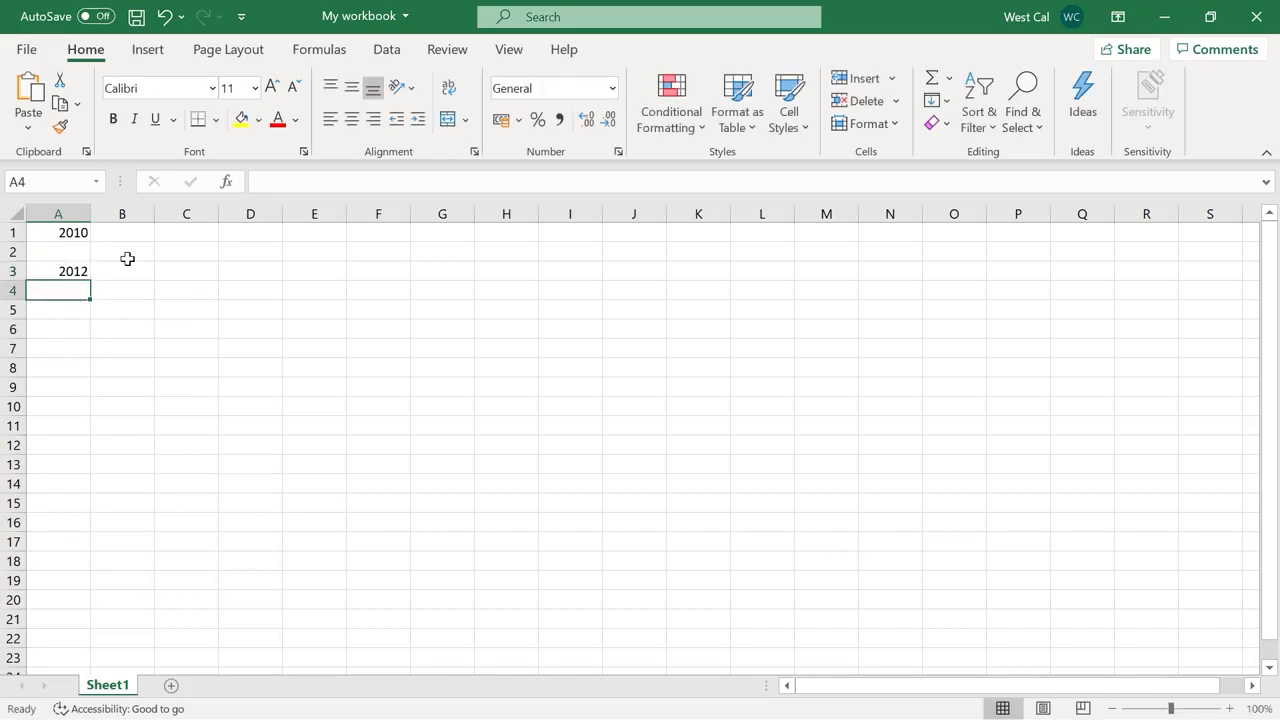
Fill the gap in A1:A3 with a linear series in columns, using a step value of 1
{"action": "left_click_drag", "start_coordinate": [71, 234], "coordinate": [67, 269]}
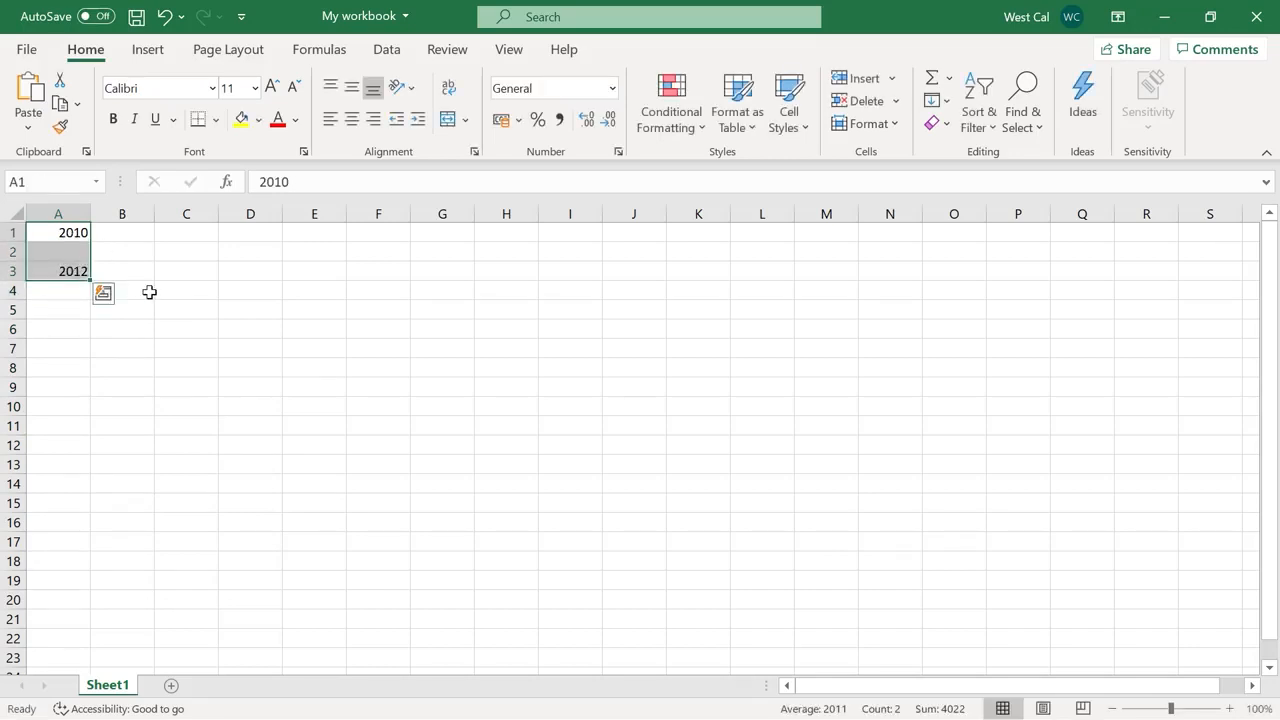
{"action": "left_click", "coordinate": [947, 101]}
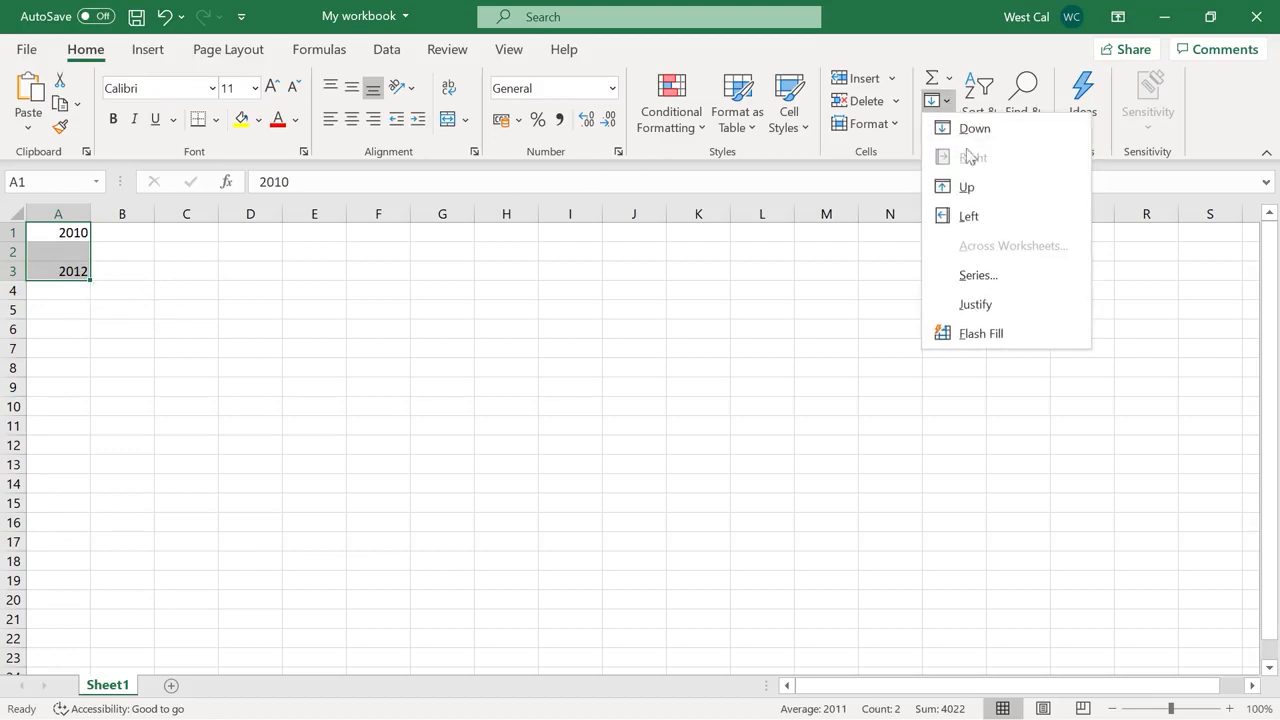
{"action": "left_click", "coordinate": [1012, 285]}
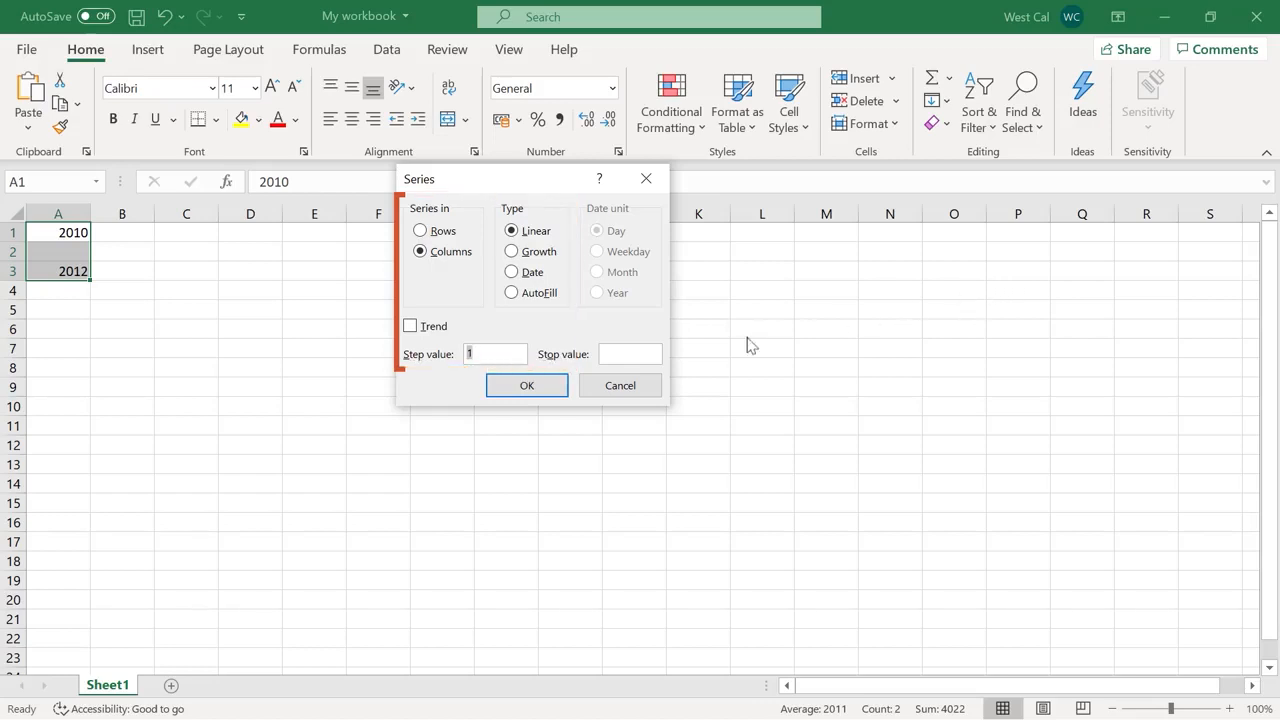
{"action": "left_click", "coordinate": [546, 388]}
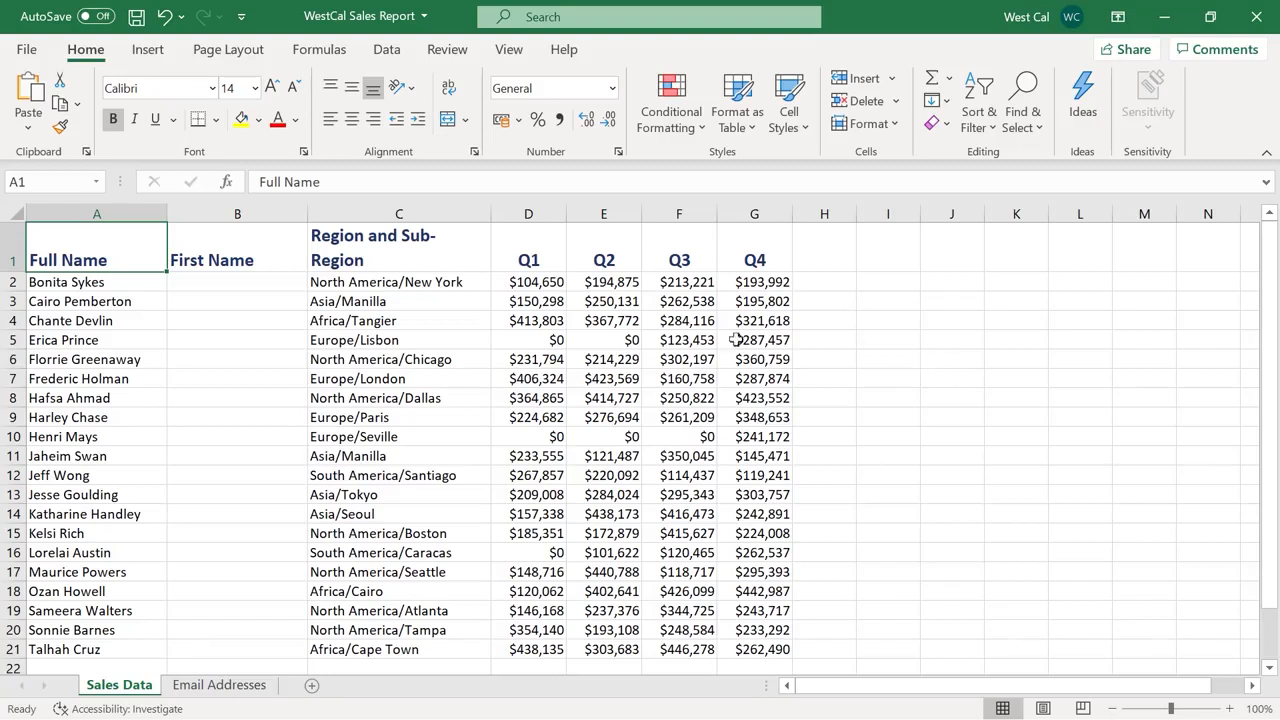
In the WestCal Sales Report's Sales Data sheet, enter the first employee's first name in B2 and Flash Fill the First Name column from B3 down
{"action": "left_click", "coordinate": [296, 283]}
{"action": "type", "text": "Bonita"}
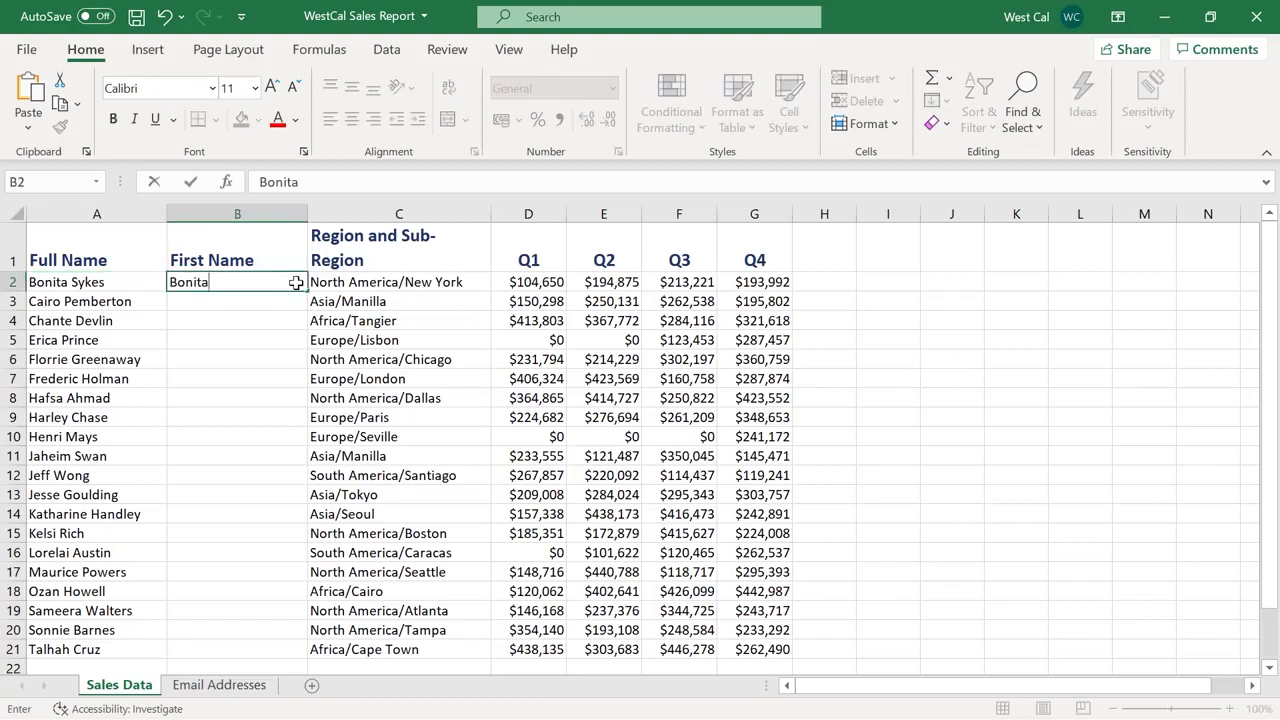
{"action": "key", "text": "Return"}
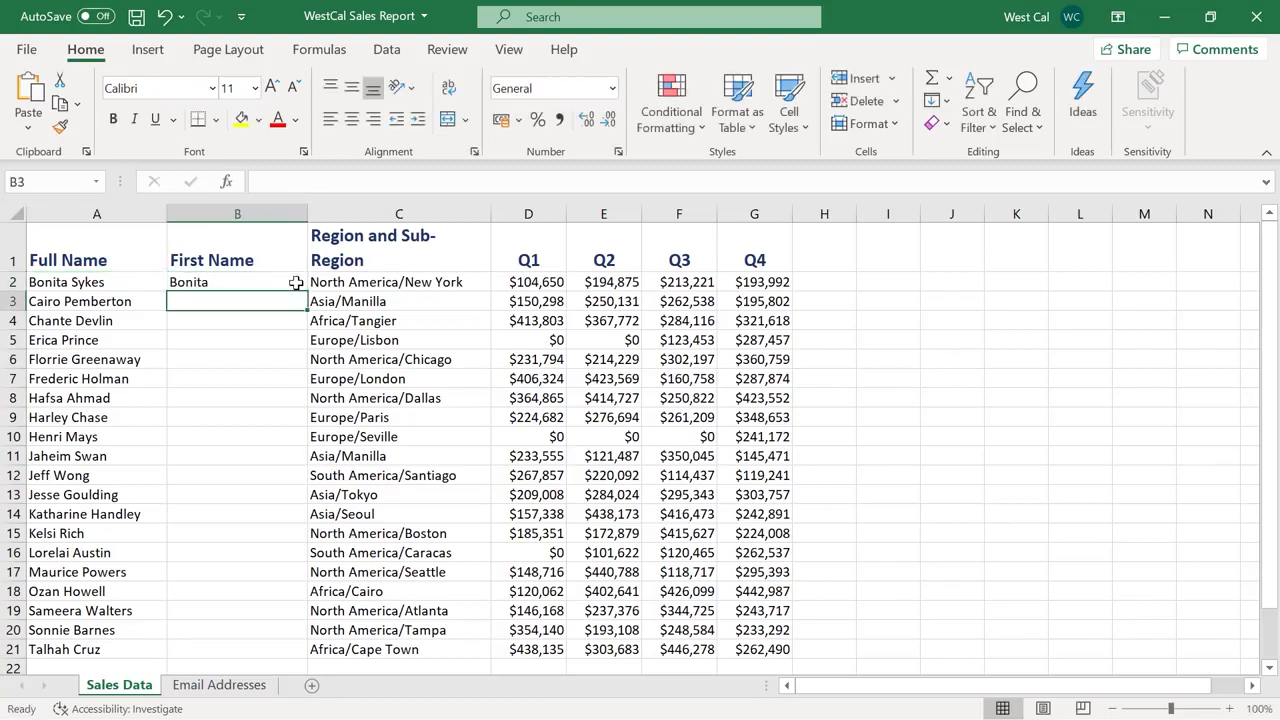
{"action": "left_click", "coordinate": [403, 57]}
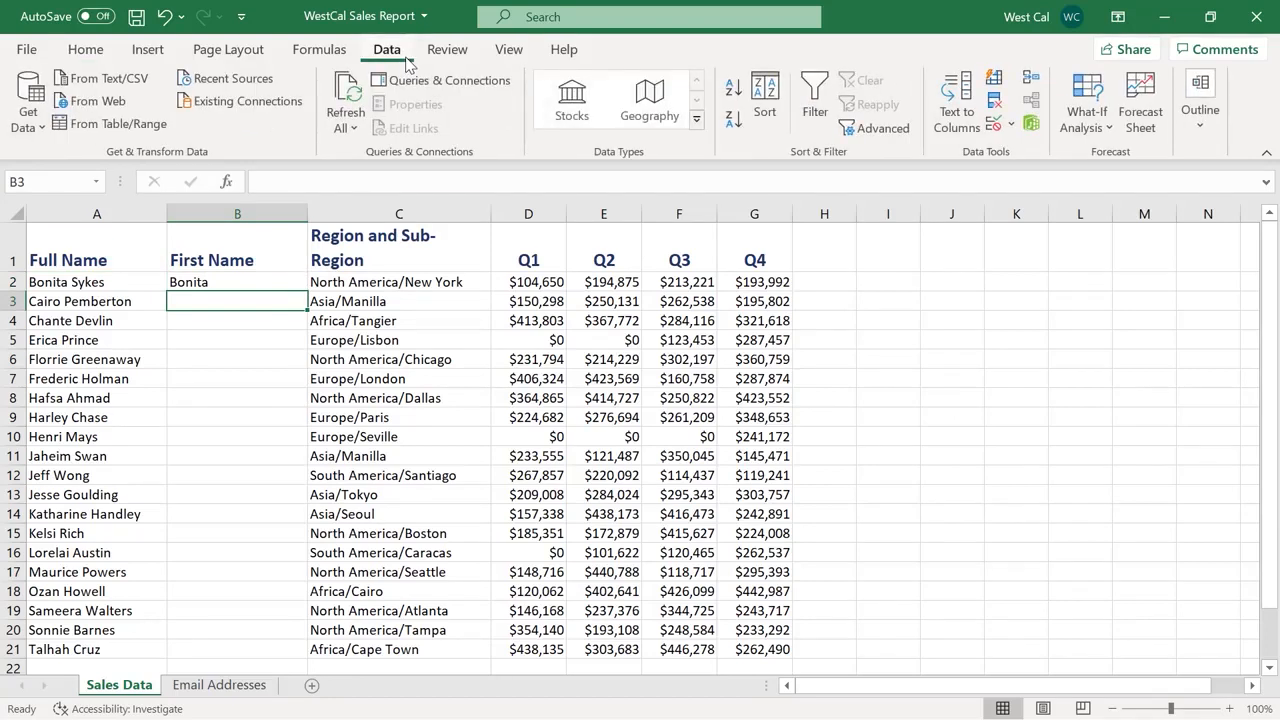
{"action": "left_click", "coordinate": [997, 86]}
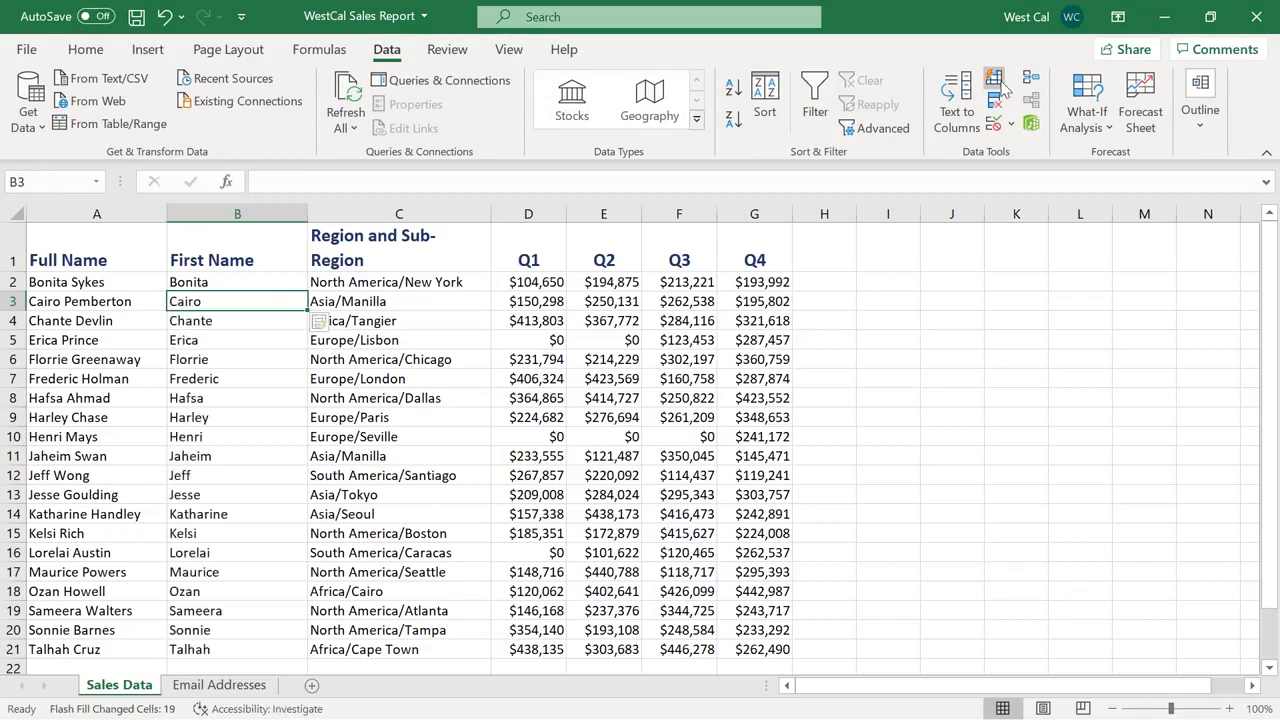